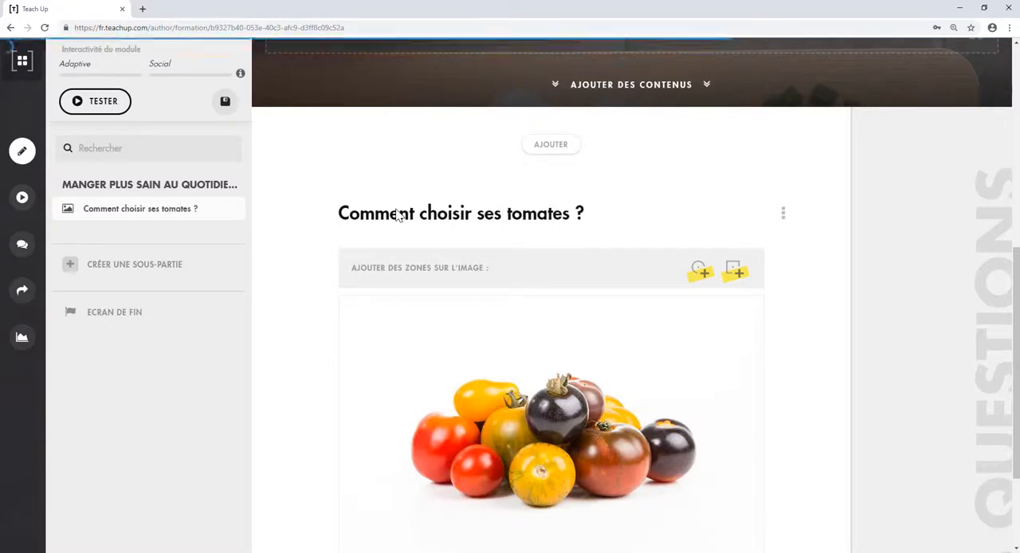
- Test the "Comment choisir ses tomates ?" input in preview mode, viewing it in the tablet and desktop formats
{"action": "left_click", "coordinate": [782, 216]}
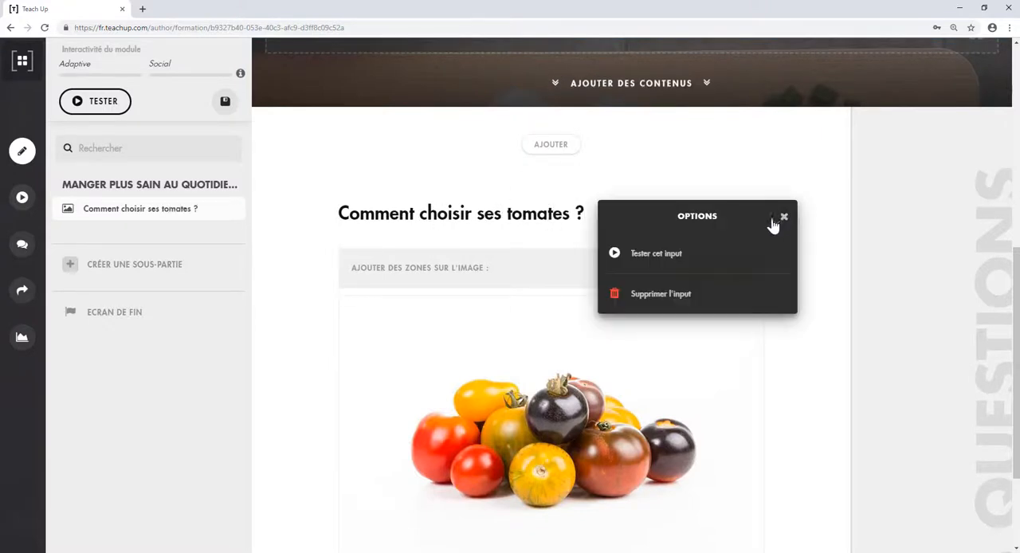
{"action": "left_click", "coordinate": [717, 253]}
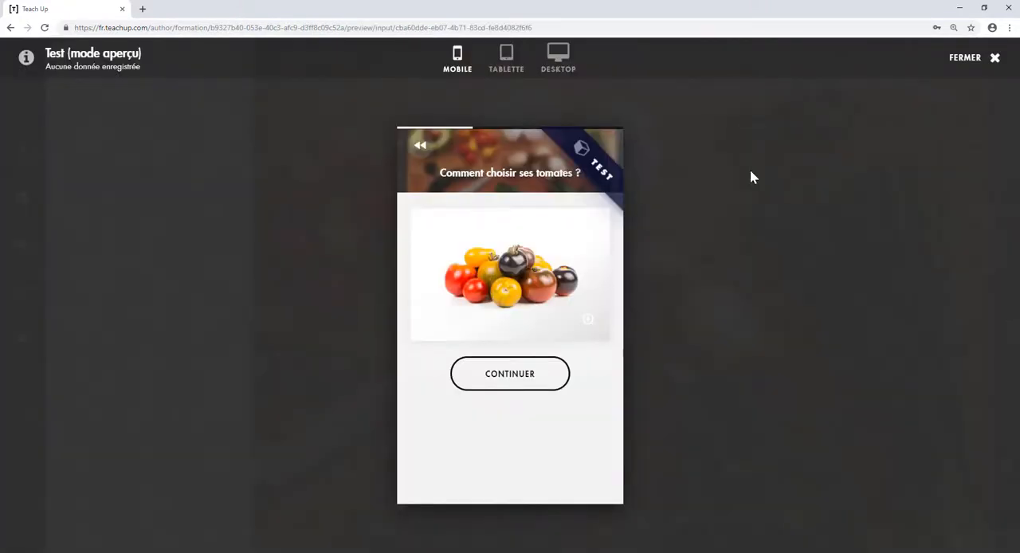
{"action": "left_click", "coordinate": [506, 69]}
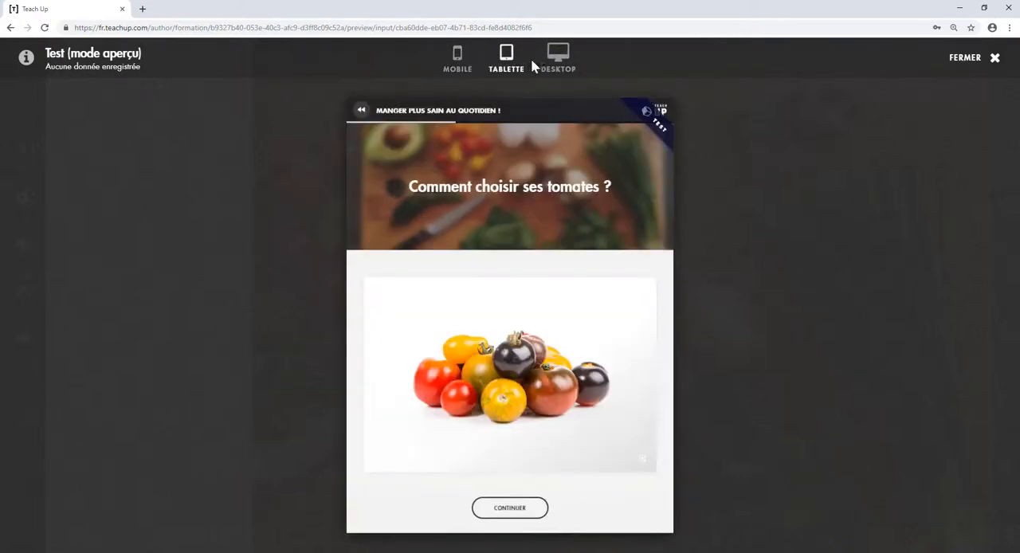
{"action": "left_click", "coordinate": [557, 65]}
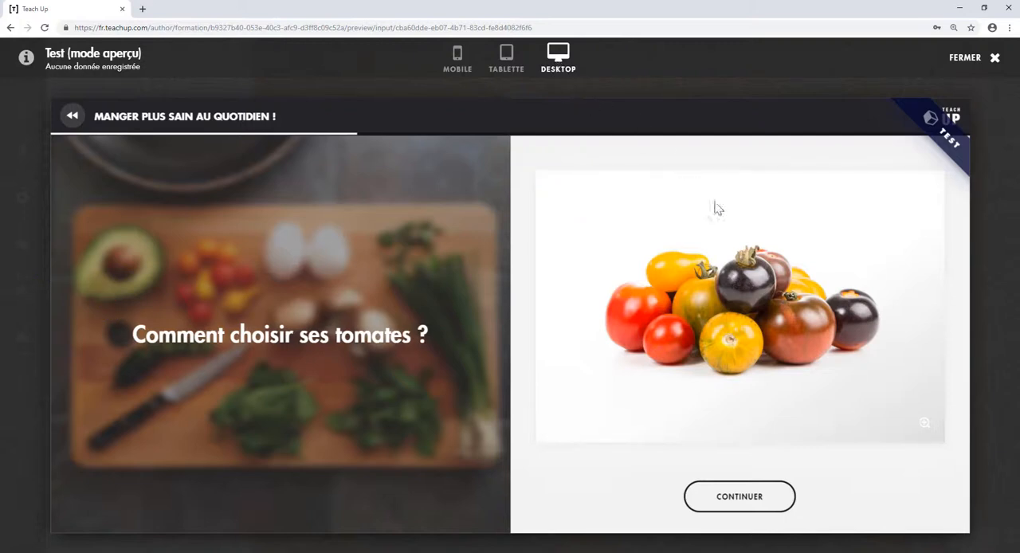
- Enlarge the tomato image in the desktop preview and zoom in on its details
{"action": "left_click", "coordinate": [925, 423]}
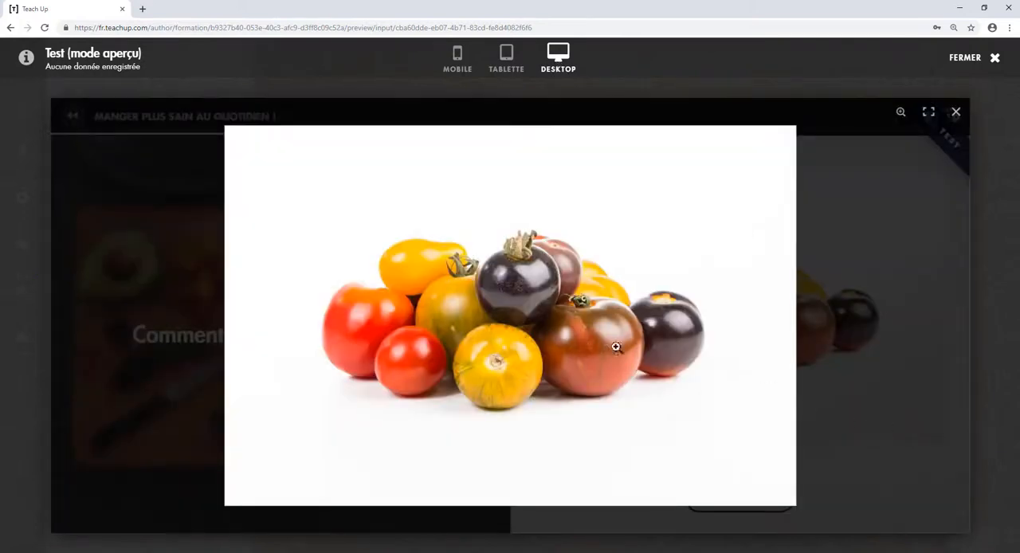
{"action": "left_click", "coordinate": [495, 360]}
{"action": "left_click", "coordinate": [495, 266]}
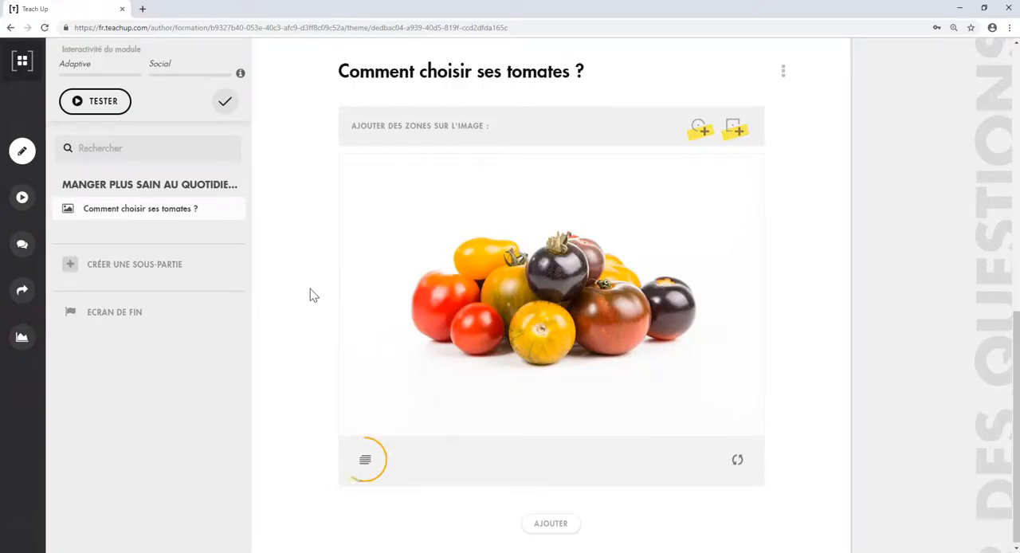
- Add an image description starting with "Quelles sont les meilleures tomates à manger en salade ?", including the selection advice, and test the tomato input
{"action": "left_click", "coordinate": [365, 463]}
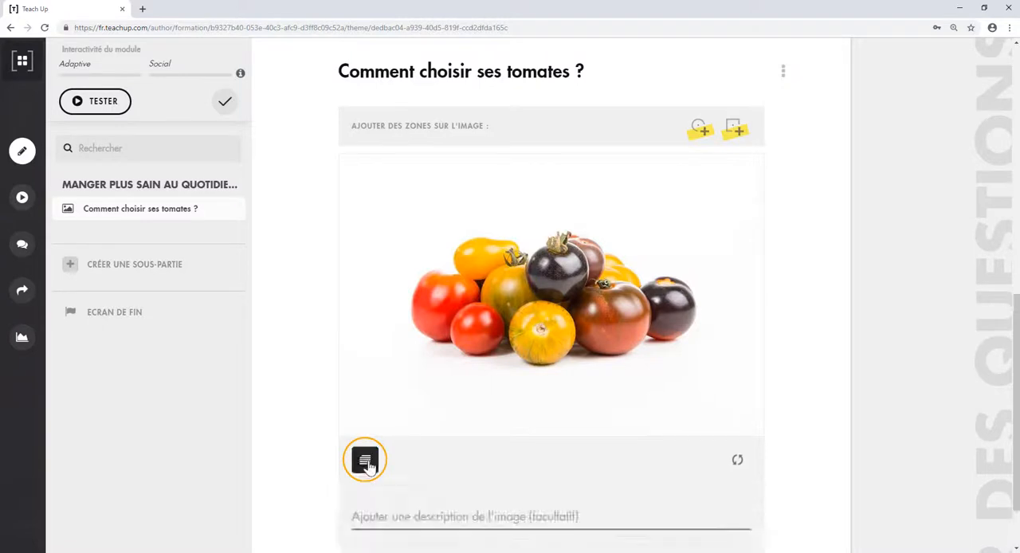
{"action": "left_click", "coordinate": [414, 514]}
{"action": "type", "text": "Quelles sont les meilleures tomates à manger en salade ?"}
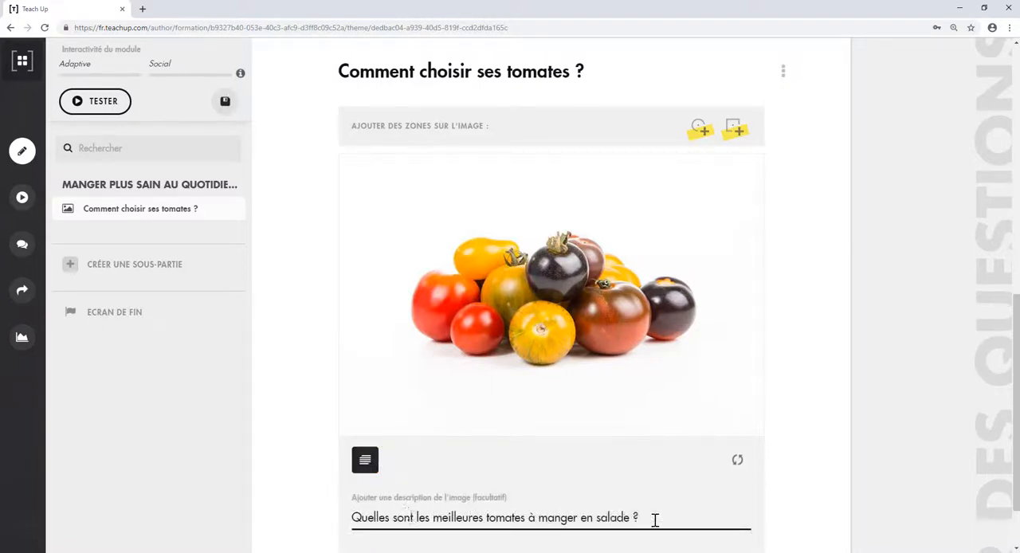
{"action": "key", "text": "ctrl+v"}
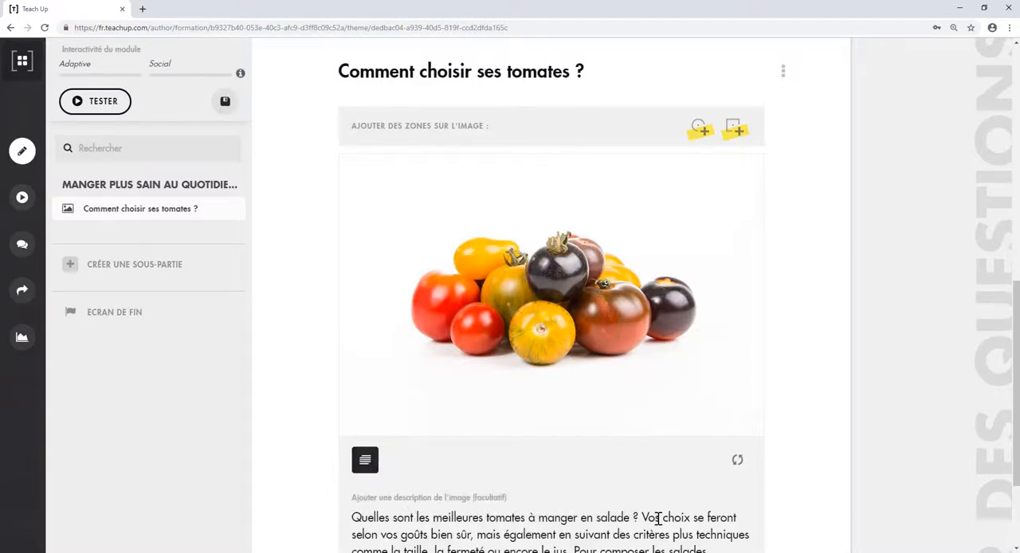
{"action": "left_click_drag", "start_coordinate": [1016, 297], "coordinate": [993, 290]}
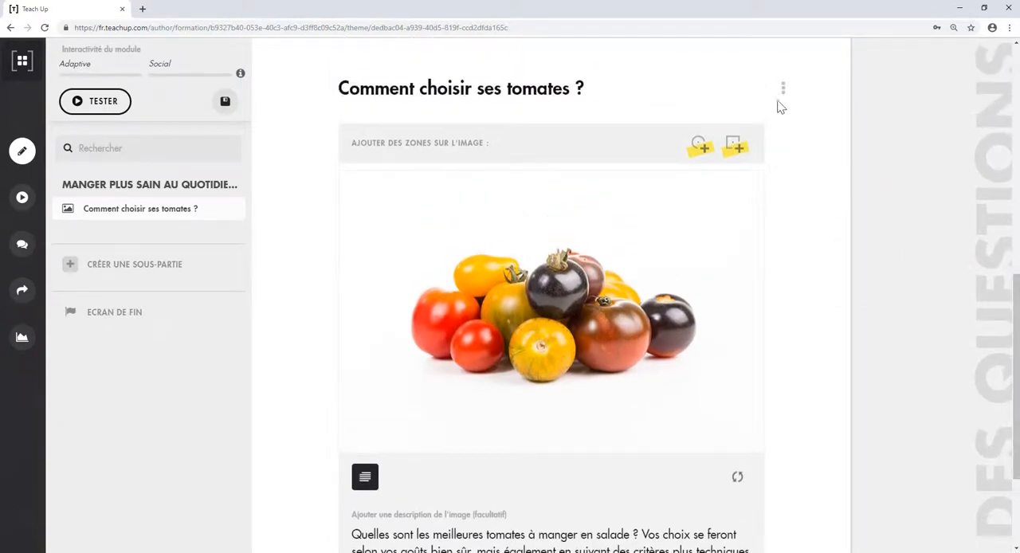
{"action": "left_click", "coordinate": [782, 89]}
{"action": "left_click", "coordinate": [698, 130]}
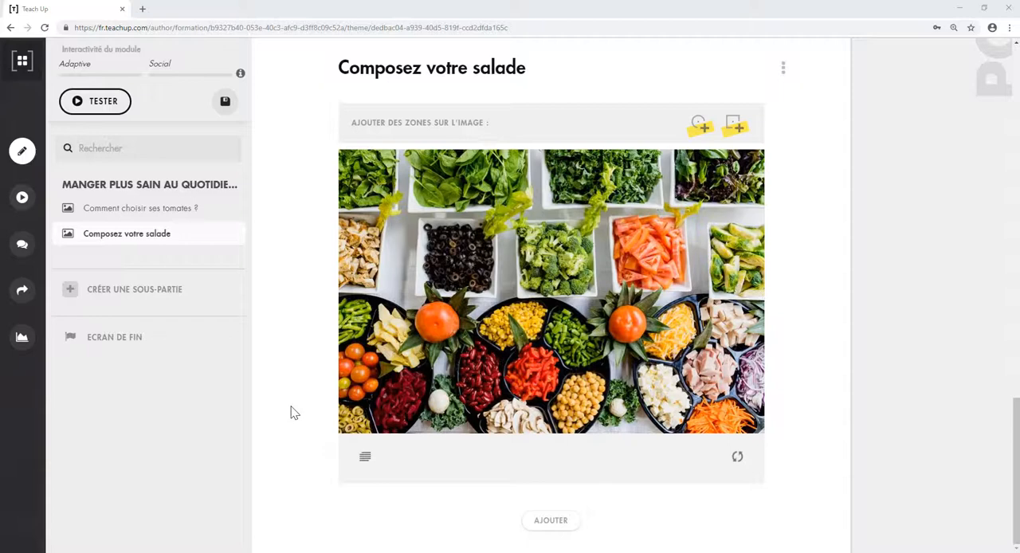
- Add a circular zone on the broccoli in the salad image, named "CUISSON DES BROCOLIS", with the microwave cooking instructions as its text
{"action": "left_click", "coordinate": [698, 126]}
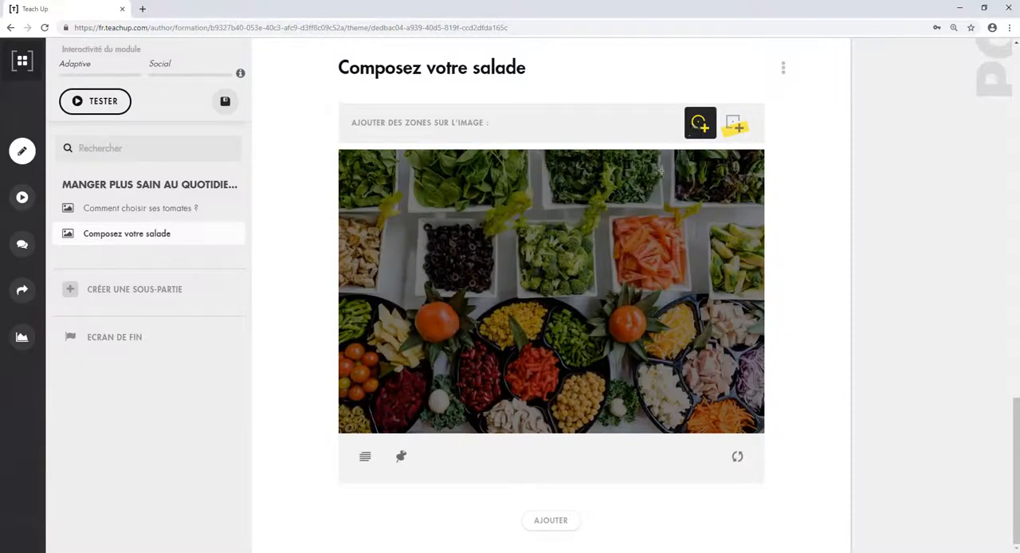
{"action": "left_click_drag", "start_coordinate": [551, 258], "coordinate": [558, 271]}
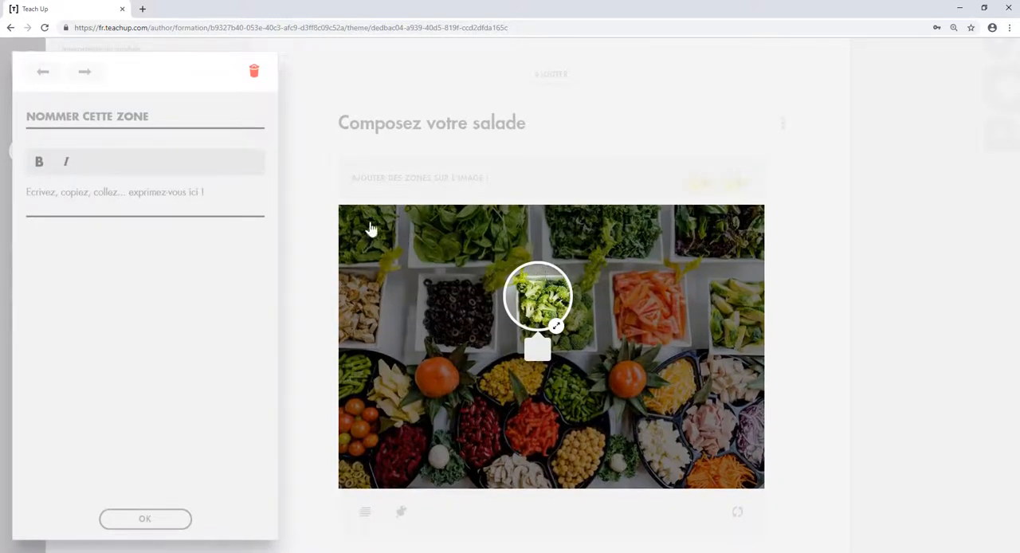
{"action": "left_click", "coordinate": [142, 117]}
{"action": "type", "text": "CUISSON DES BROCOLIS"}
{"action": "left_click", "coordinate": [88, 201]}
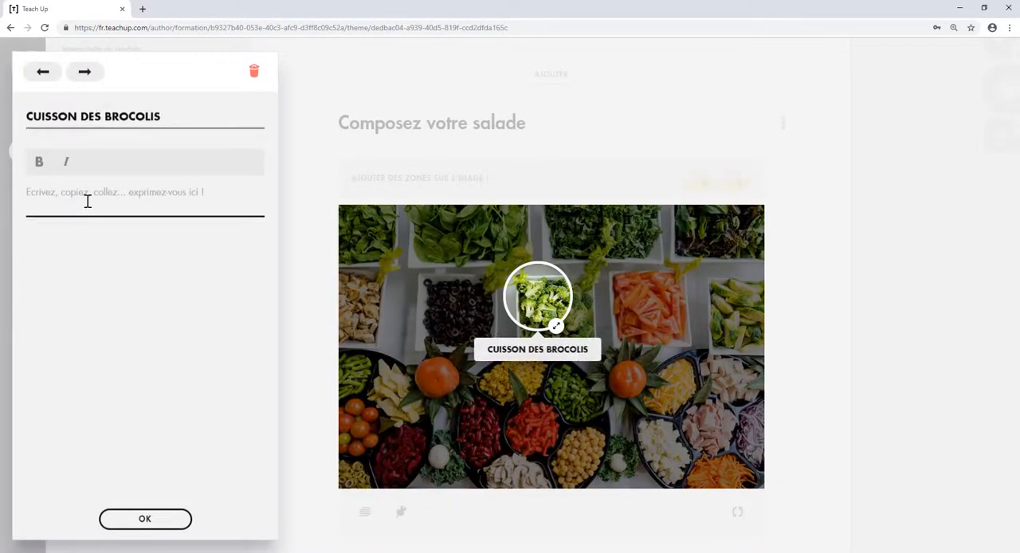
{"action": "type", "text": "Laver les brocolis avant de les mettre dans une cocotte en Pyrex avec 4 cuillerées à soupe d'eau. Couvrir et faire cuire 9 minutes au micro-ondes à puissance maximale."}
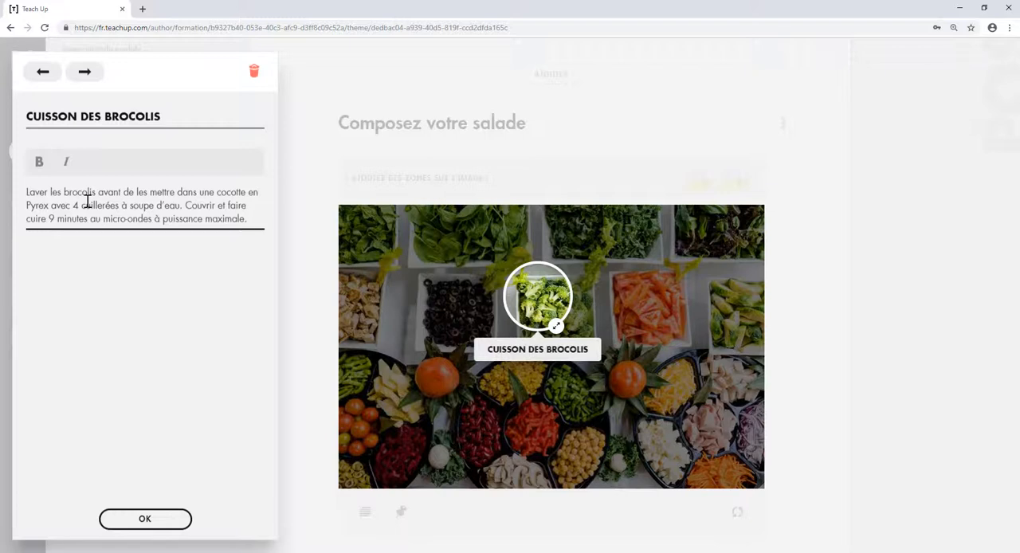
{"action": "left_click", "coordinate": [137, 518]}
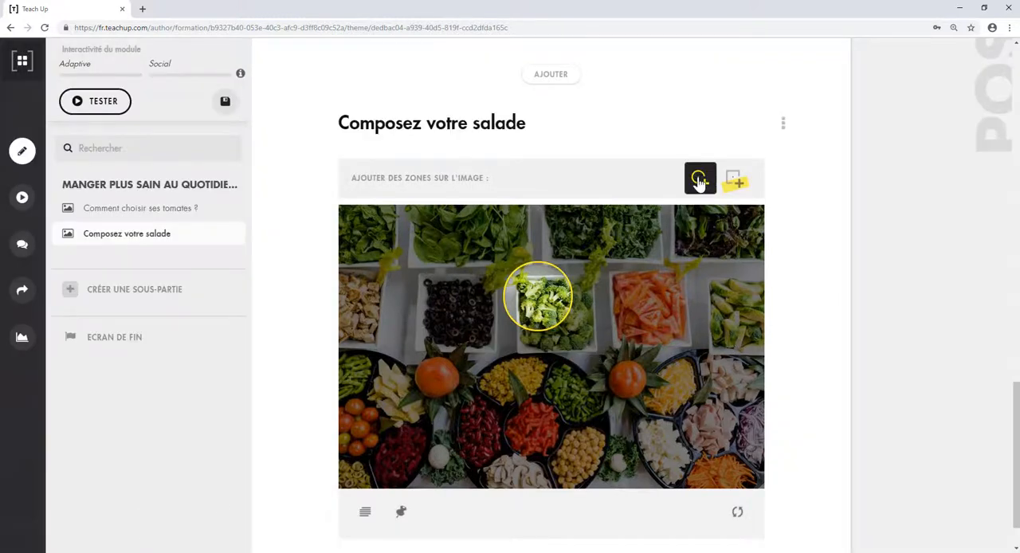
- Add a circular zone on the chickpeas, named "PRÉPARATION DES POIS CHICHES", and paste in its preparation text
{"action": "left_click", "coordinate": [575, 446]}
{"action": "type", "text": "PRÉP"}
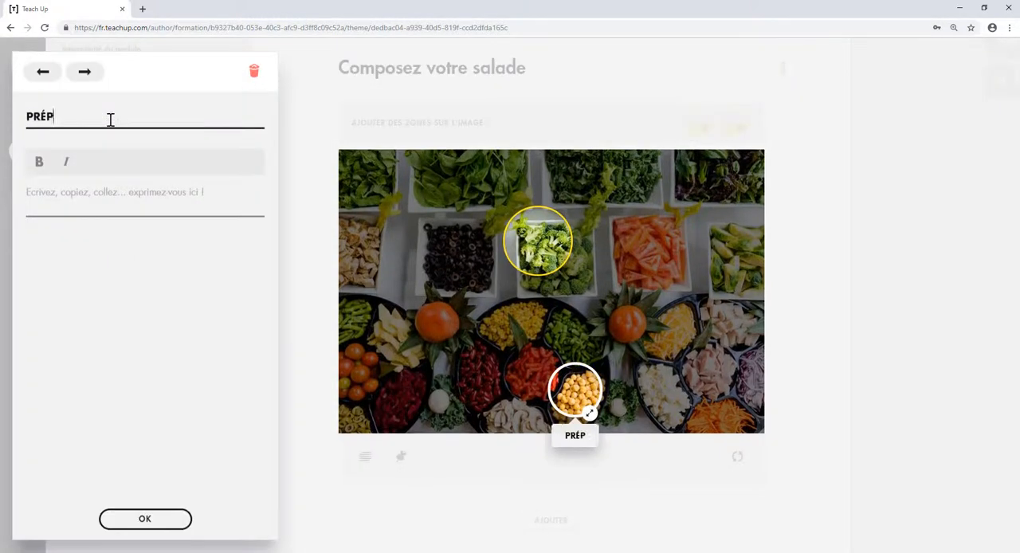
{"action": "type", "text": "ARATION DES POIS CHICHES"}
{"action": "left_click", "coordinate": [53, 193]}
{"action": "type", "text": "Égouttez les pois chiches et bien les rincer avant de les assaisonner avec du jus de citron pressé, de l'ail écrasé, du sel et du poivre."}
{"action": "left_click", "coordinate": [167, 518]}
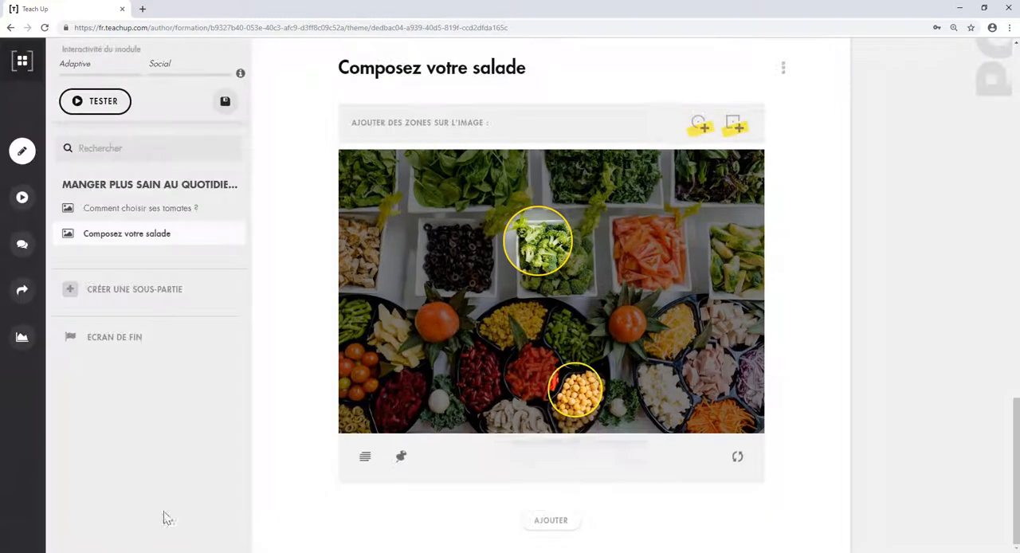
- Add a circular zone on the tomato beside the yellow chips, named "PRÉPARATION DES TOMATES", with the washing and slicing instructions as its text
{"action": "left_click", "coordinate": [699, 125]}
{"action": "left_click", "coordinate": [436, 319]}
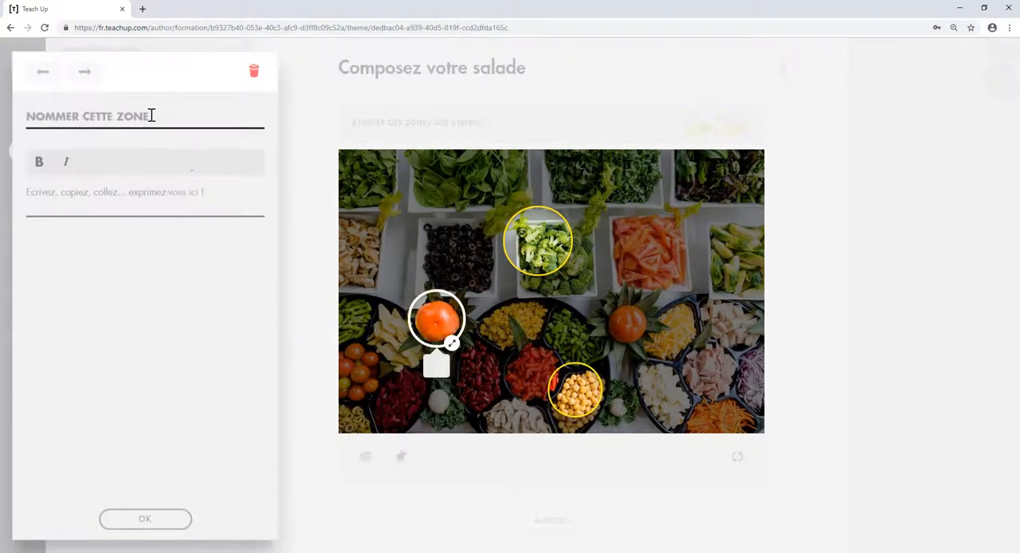
{"action": "type", "text": "PRÉPARATION DES TOMATES"}
{"action": "left_click", "coordinate": [82, 207]}
{"action": "type", "text": "Laver et couper en rondelles vos tomates Ananas, Lemon Boy et Noires de Crimée. Puis, metter les tranches dans un saladier. Rajouter les brocolis cuits et la sauce... Bon appétit !"}
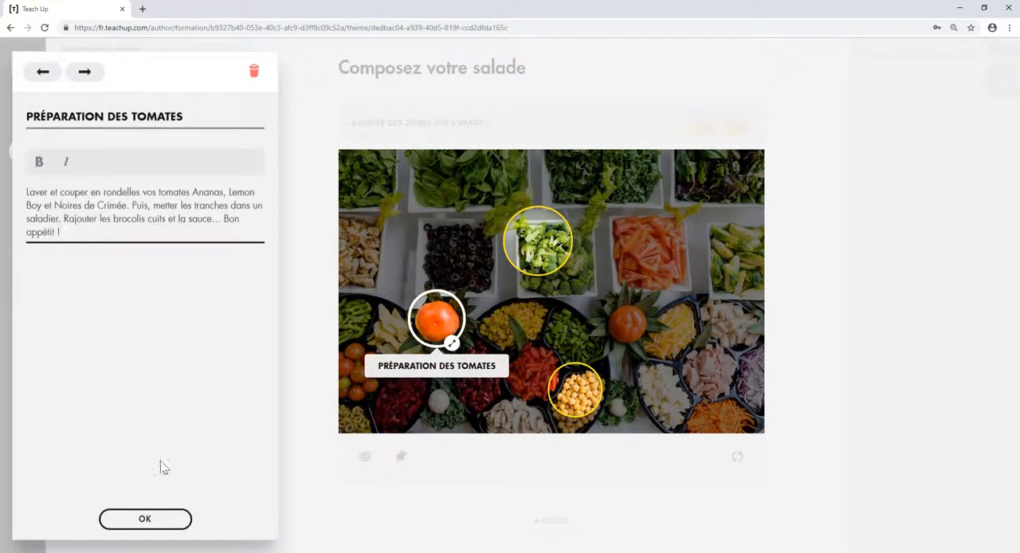
{"action": "left_click", "coordinate": [163, 520]}
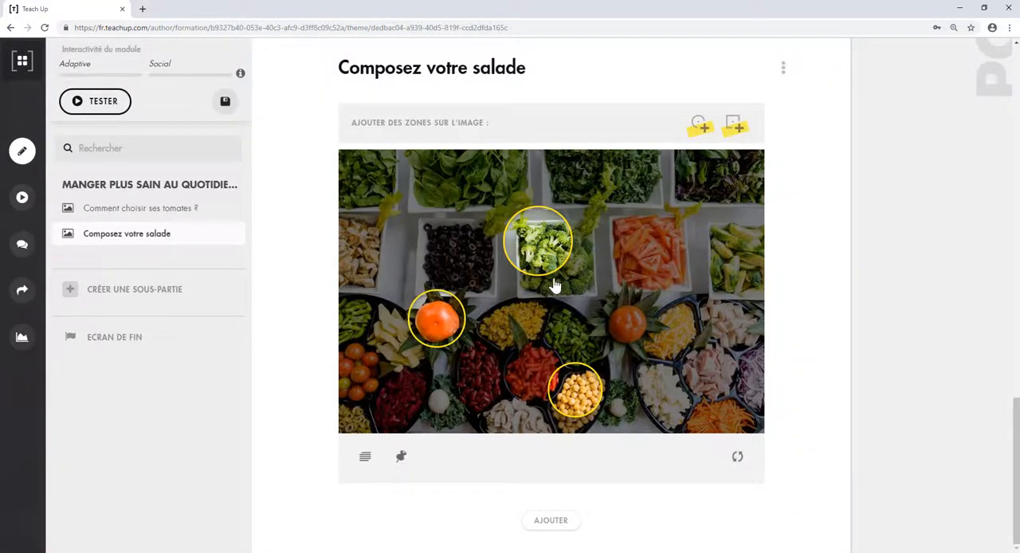
- Enlarge the broccoli zone and reposition the three circular zones so each is centred on its ingredient
{"action": "left_click_drag", "start_coordinate": [557, 272], "coordinate": [560, 279]}
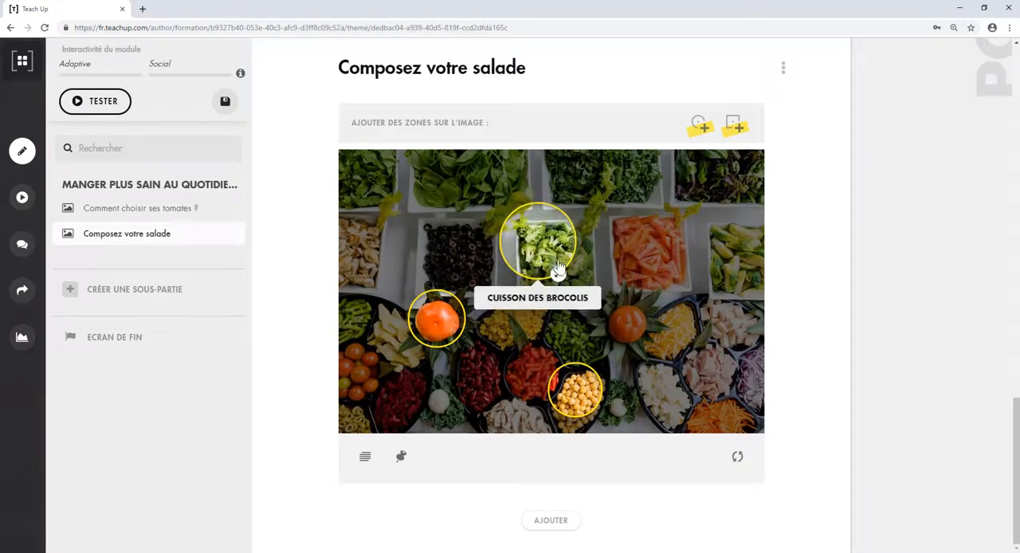
{"action": "left_click_drag", "start_coordinate": [562, 398], "coordinate": [564, 409]}
{"action": "left_click_drag", "start_coordinate": [436, 331], "coordinate": [436, 333]}
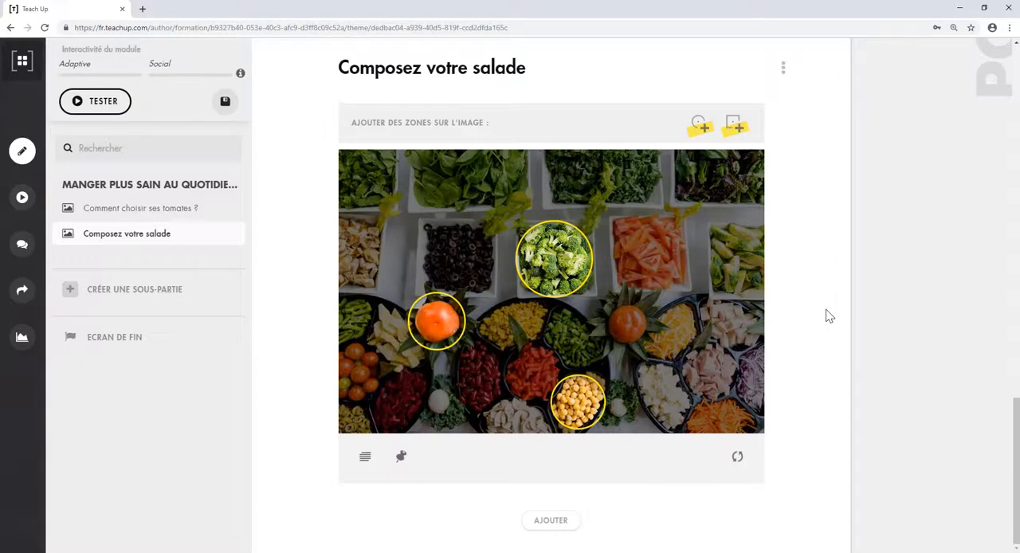
- Add the salad image description starting with "Concombres, tomates, maïs, radis…", including the practical recipe information, and open the zone display-order settings
{"action": "left_click", "coordinate": [364, 458]}
{"action": "left_click", "coordinate": [408, 517]}
{"action": "type", "text": "Concombres, tomates, maïs, radis… Il y en a pour tous les goûts ! Voici notre recette du moment :"}
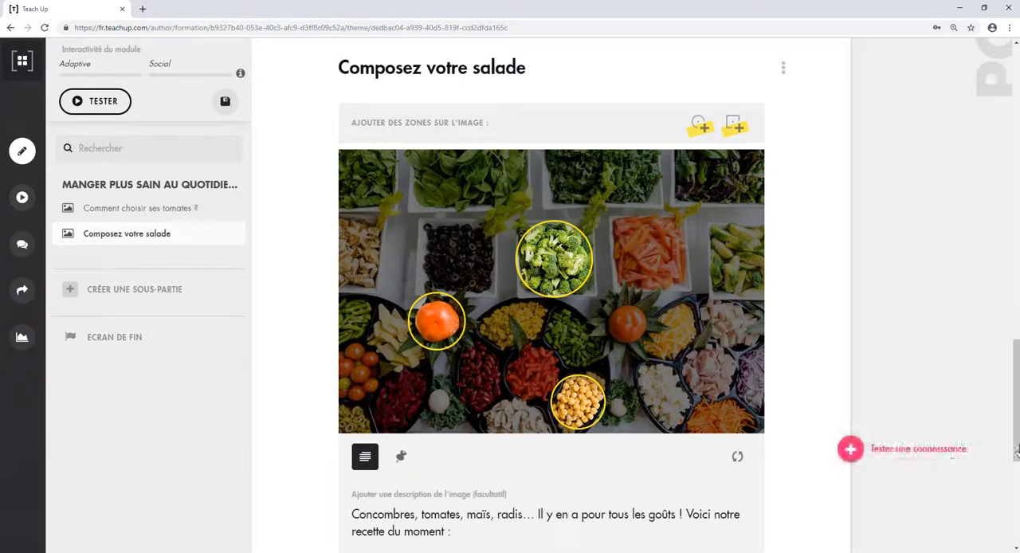
{"action": "left_click_drag", "start_coordinate": [1015, 433], "coordinate": [1017, 457]}
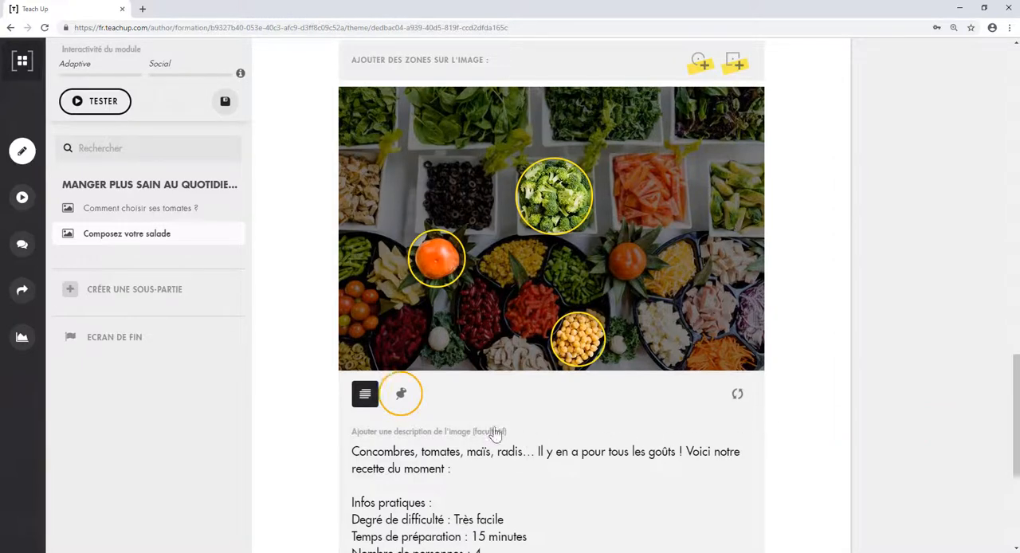
{"action": "left_click", "coordinate": [402, 398]}
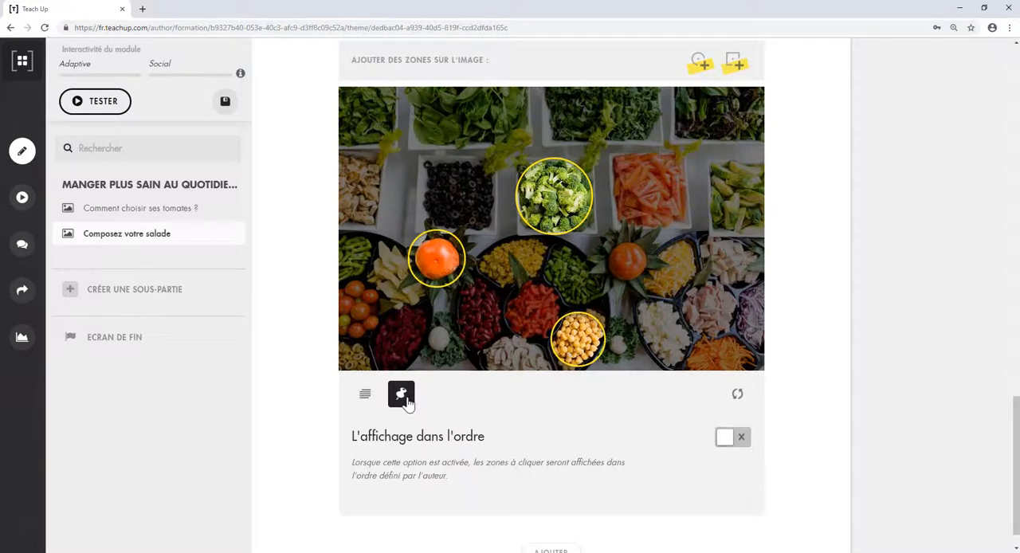
- Test the "Composez votre salade" input in preview, open the broccoli zone, browse to the neighbouring zones, and continue past the image
{"action": "scroll", "coordinate": [589, 231], "scroll_direction": "up", "scroll_amount": 1}
{"action": "left_click", "coordinate": [785, 63]}
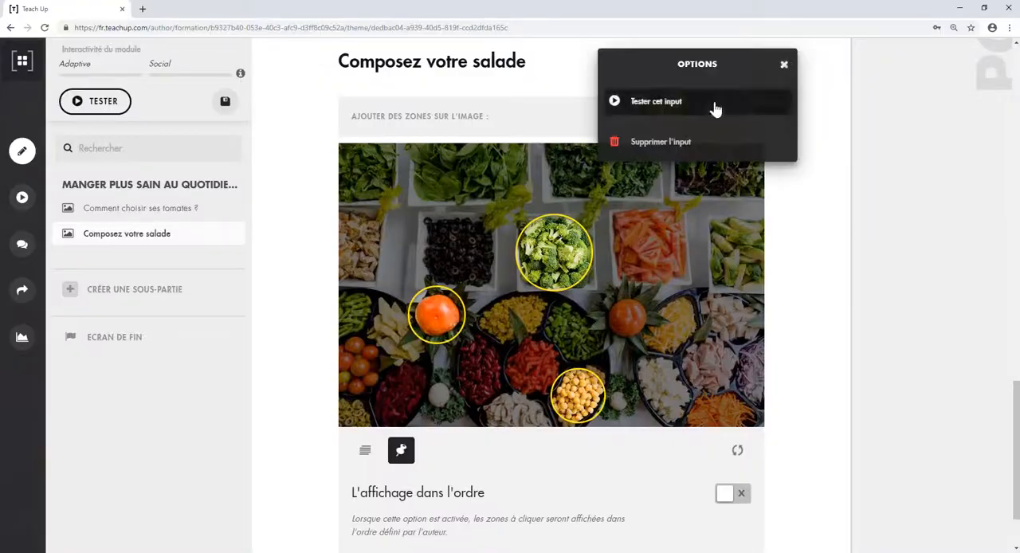
{"action": "left_click", "coordinate": [712, 106]}
{"action": "left_click", "coordinate": [743, 276]}
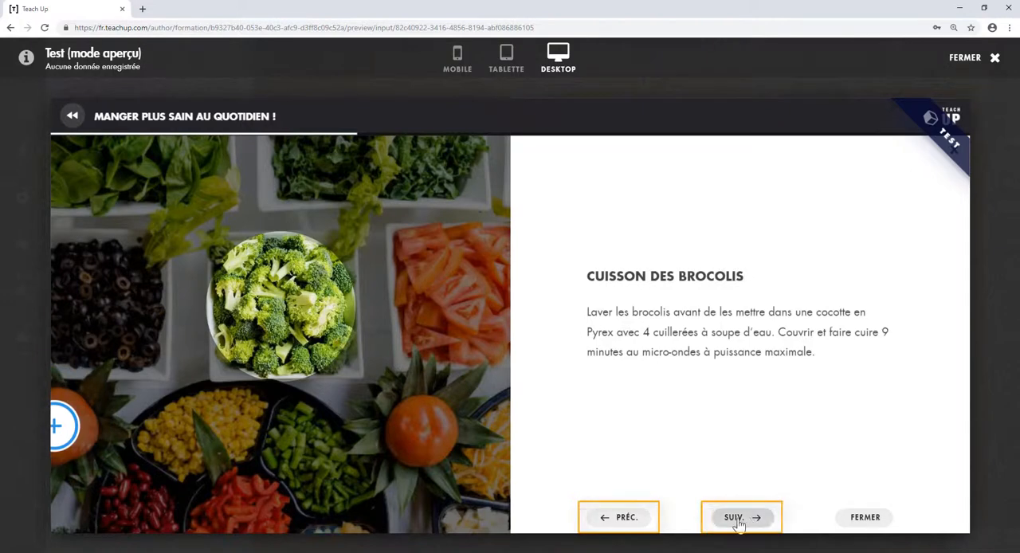
{"action": "left_click", "coordinate": [618, 518]}
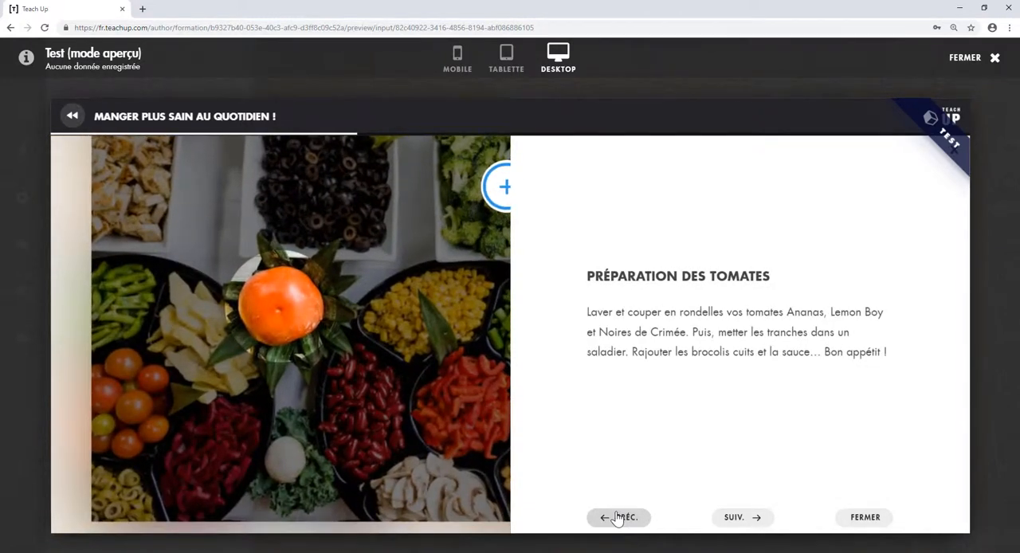
{"action": "left_click", "coordinate": [731, 519]}
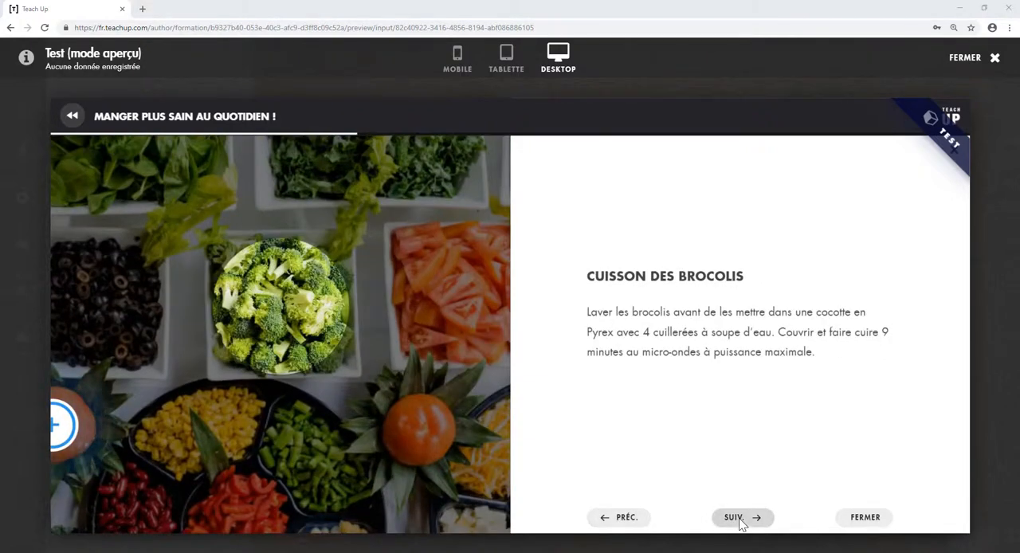
{"action": "left_click", "coordinate": [861, 517]}
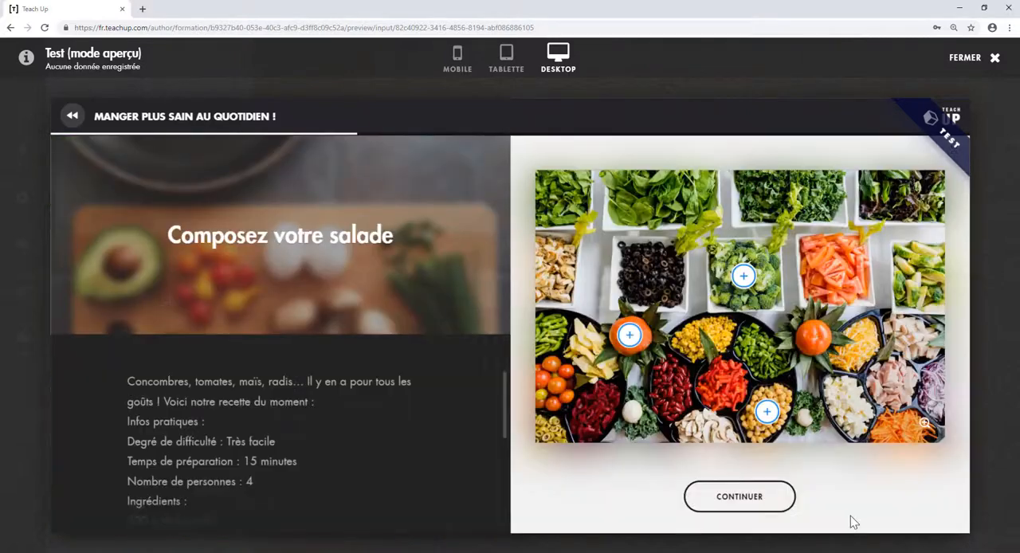
{"action": "left_click", "coordinate": [748, 502]}
- Enable "L'affichage dans l'ordre" for the salad image and move "PRÉPARATION DES POIS CHICHES" to first place in the zone order
{"action": "scroll", "coordinate": [1017, 422], "scroll_direction": "down", "scroll_amount": 1}
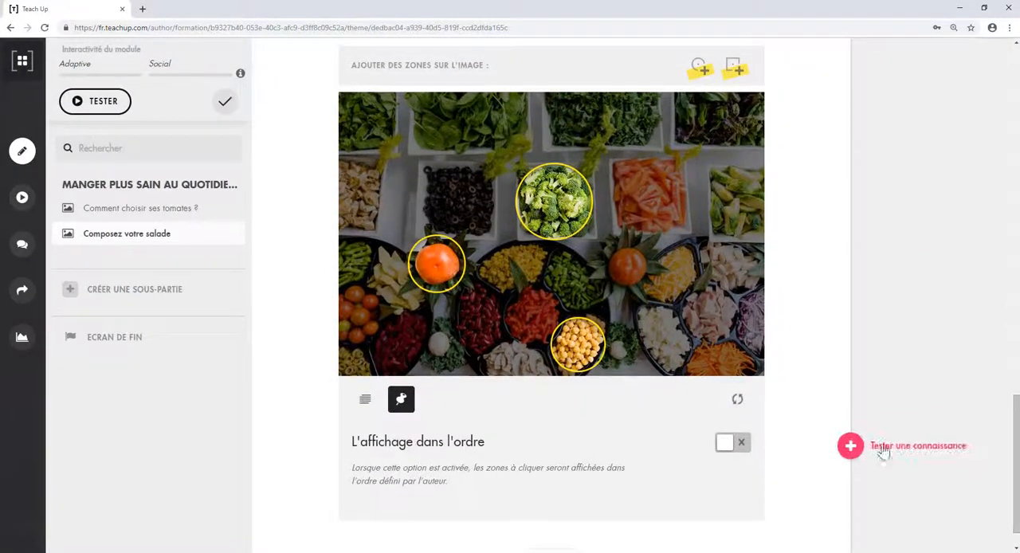
{"action": "left_click", "coordinate": [730, 444]}
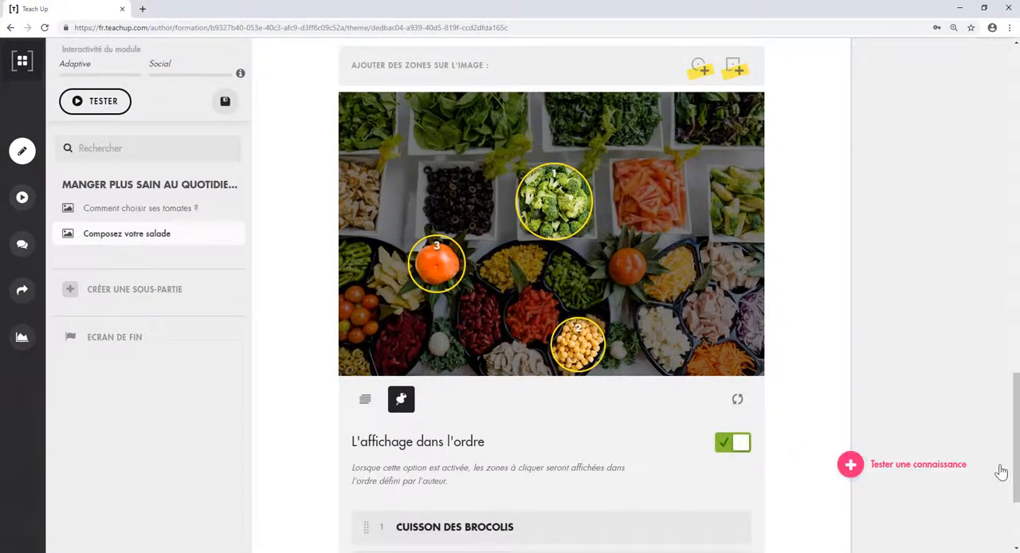
{"action": "scroll", "coordinate": [1015, 482], "scroll_direction": "down", "scroll_amount": 1}
{"action": "scroll", "coordinate": [1016, 490], "scroll_direction": "down", "scroll_amount": 1}
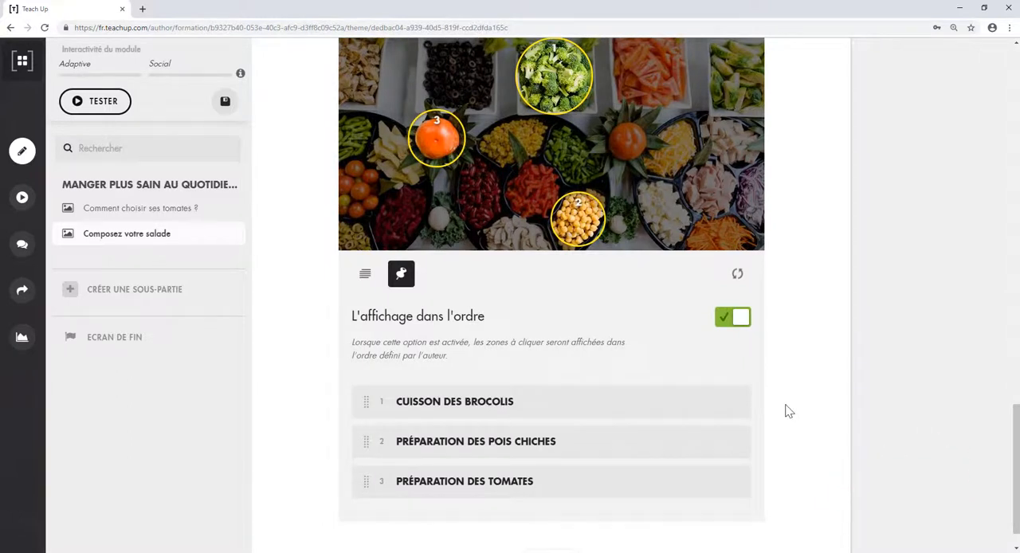
{"action": "left_click_drag", "start_coordinate": [455, 441], "coordinate": [420, 390]}
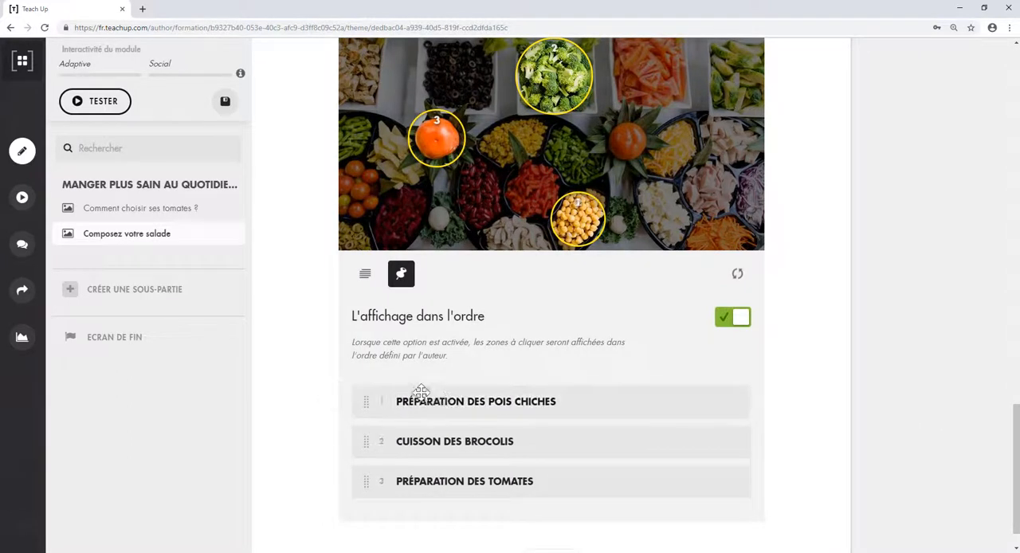
- Test the "Composez votre salade" input in preview, opening the chickpea zone and browsing through the broccoli and tomato zones before closing them
{"action": "mouse_move", "coordinate": [416, 480]}
{"action": "left_mouse_down"}
{"action": "mouse_move", "coordinate": [419, 428]}
{"action": "mouse_move", "coordinate": [414, 481]}
{"action": "left_mouse_up"}
{"action": "scroll", "coordinate": [996, 373], "scroll_direction": "up", "scroll_amount": 3}
{"action": "left_click", "coordinate": [785, 78]}
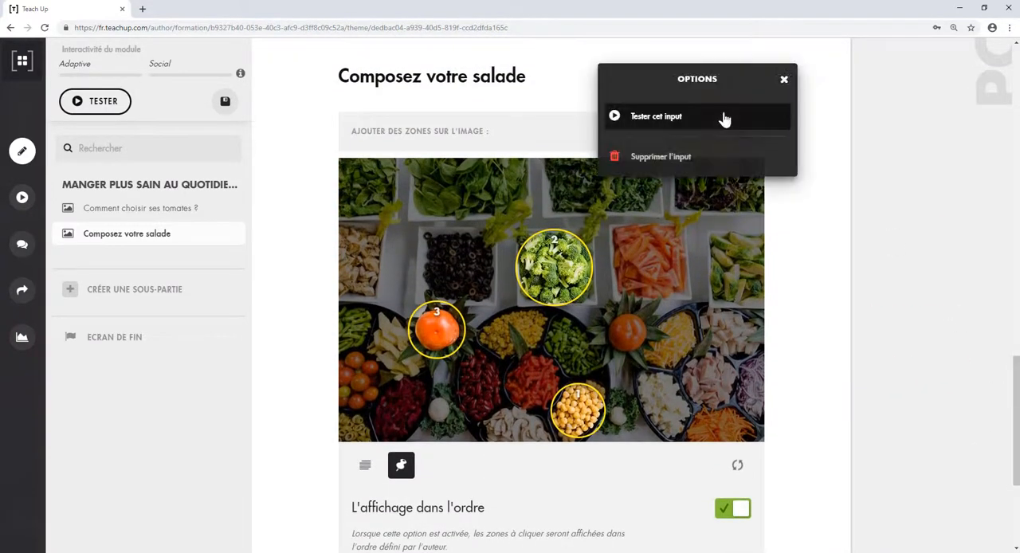
{"action": "left_click", "coordinate": [656, 116]}
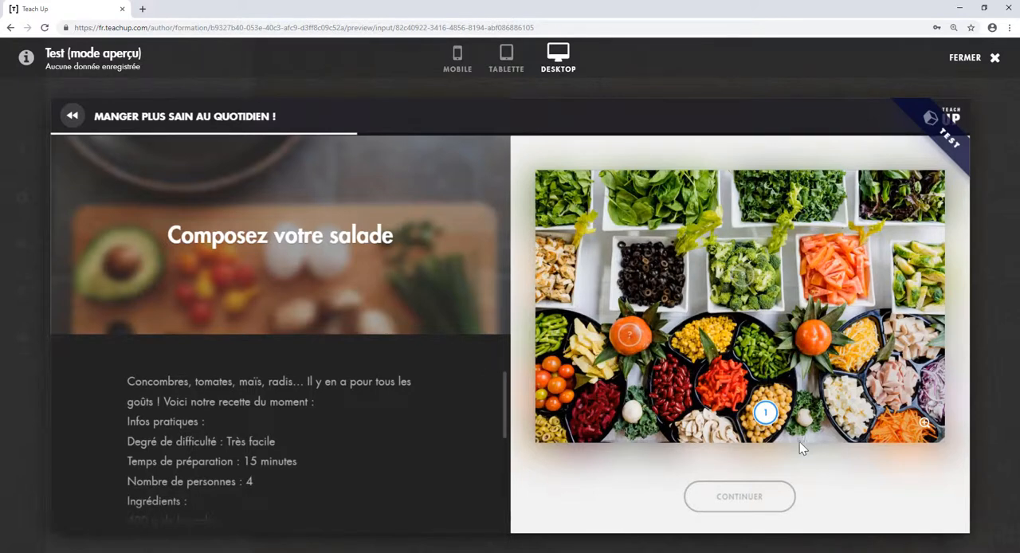
{"action": "left_click", "coordinate": [766, 415]}
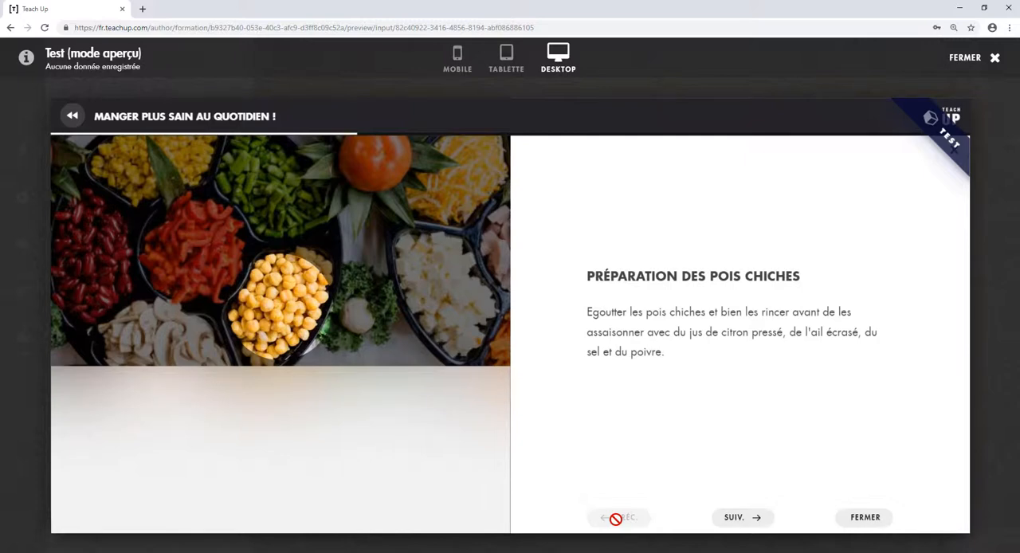
{"action": "left_click", "coordinate": [733, 520]}
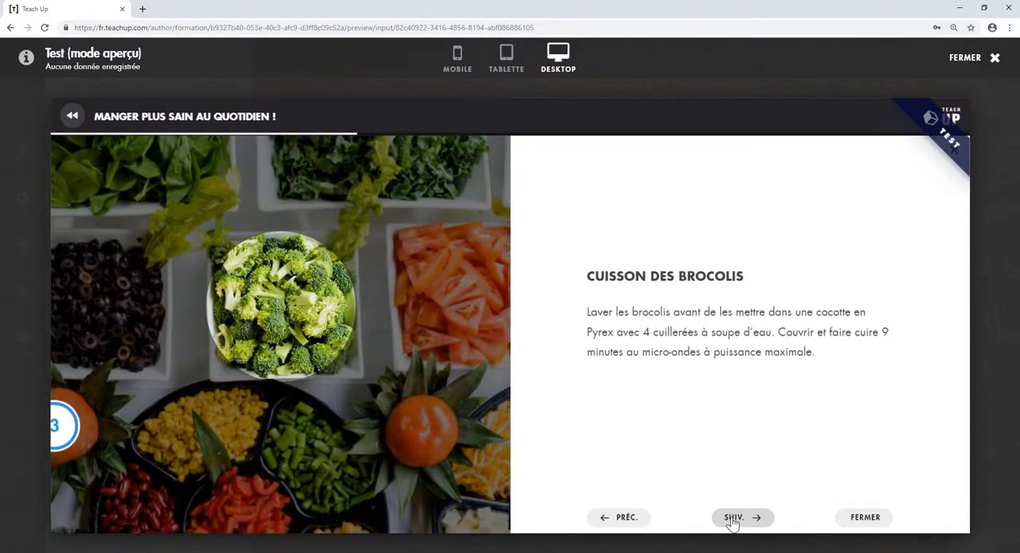
{"action": "left_click", "coordinate": [732, 519]}
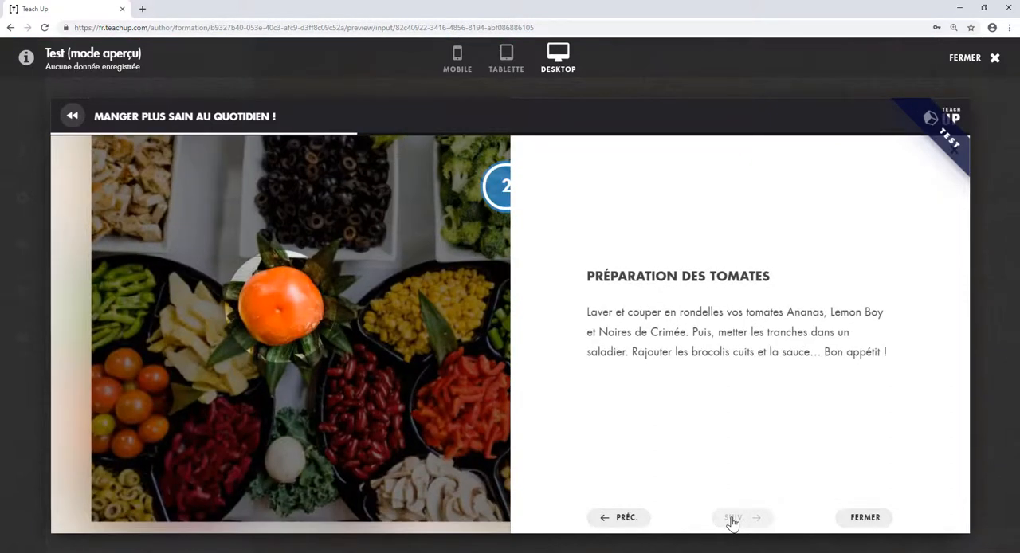
{"action": "left_click", "coordinate": [858, 517]}
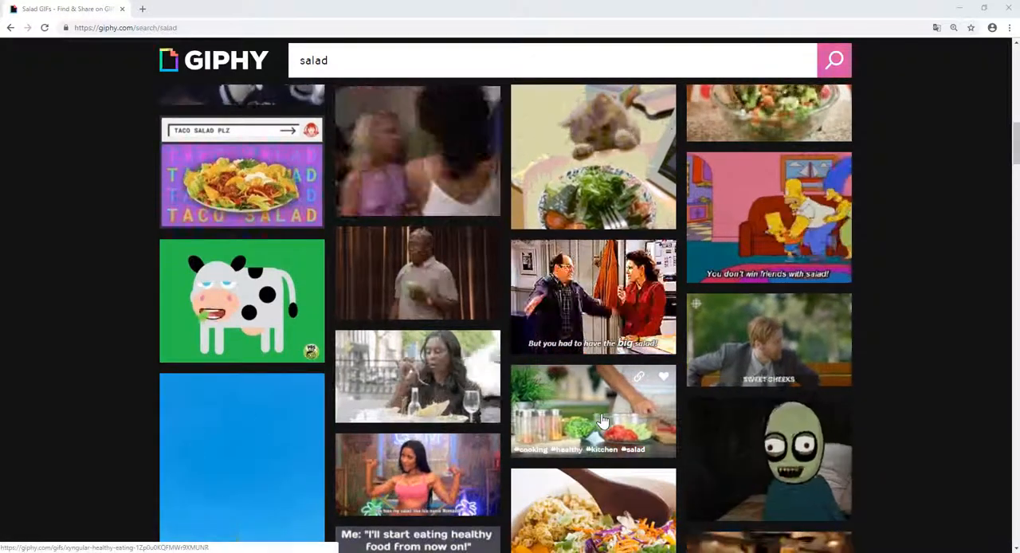
- Switch to GIPHY, open the Xyngular kitchen cooking GIF from the salad results, and start saving its image to the computer
{"action": "left_click", "coordinate": [602, 421]}
{"action": "right_click", "coordinate": [496, 271]}
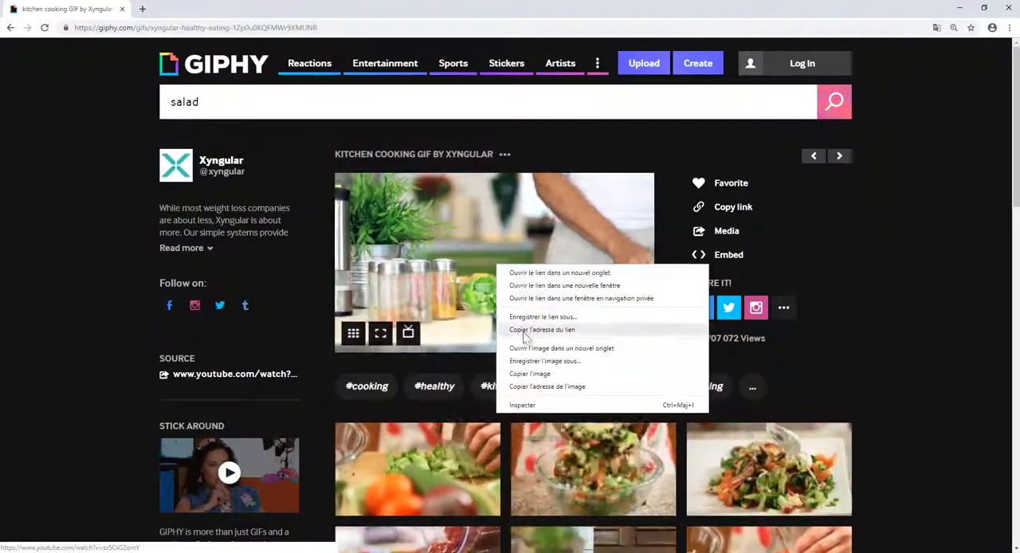
{"action": "left_click", "coordinate": [530, 358]}
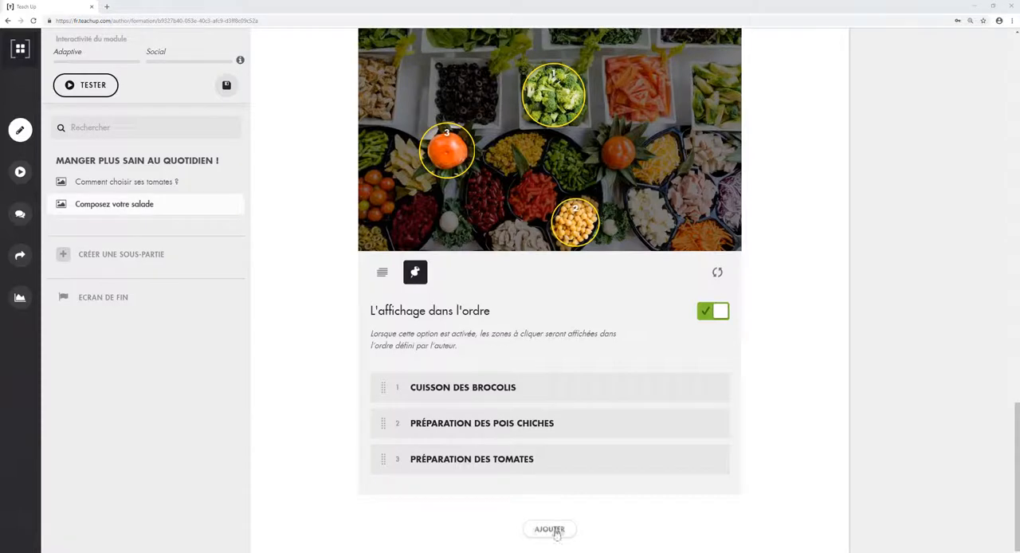
- Back in the Teach Up module, add an image input below the salad input and import "GIF 2" into it
{"action": "left_click", "coordinate": [550, 529]}
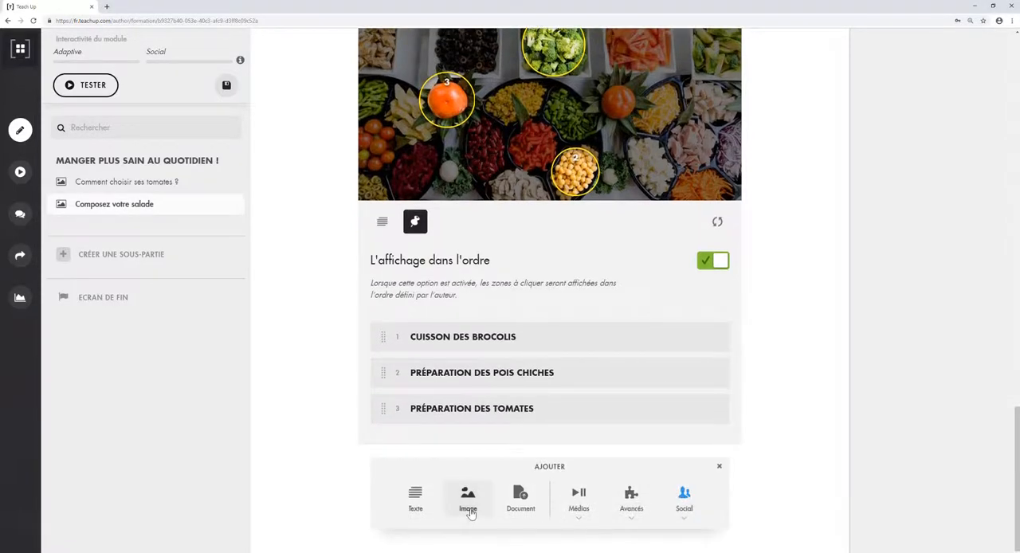
{"action": "left_click", "coordinate": [468, 498]}
{"action": "left_click", "coordinate": [525, 450]}
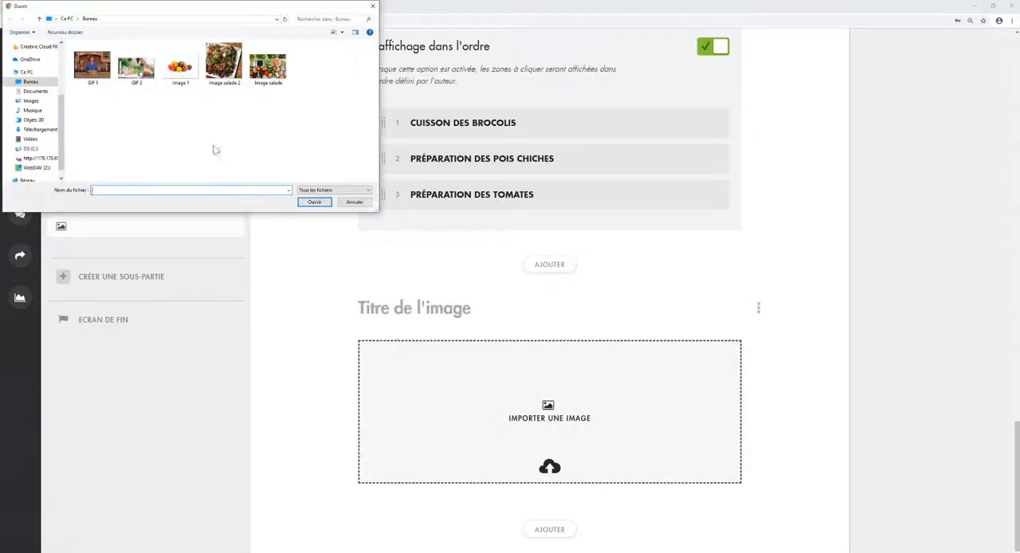
{"action": "double_click", "coordinate": [136, 65]}
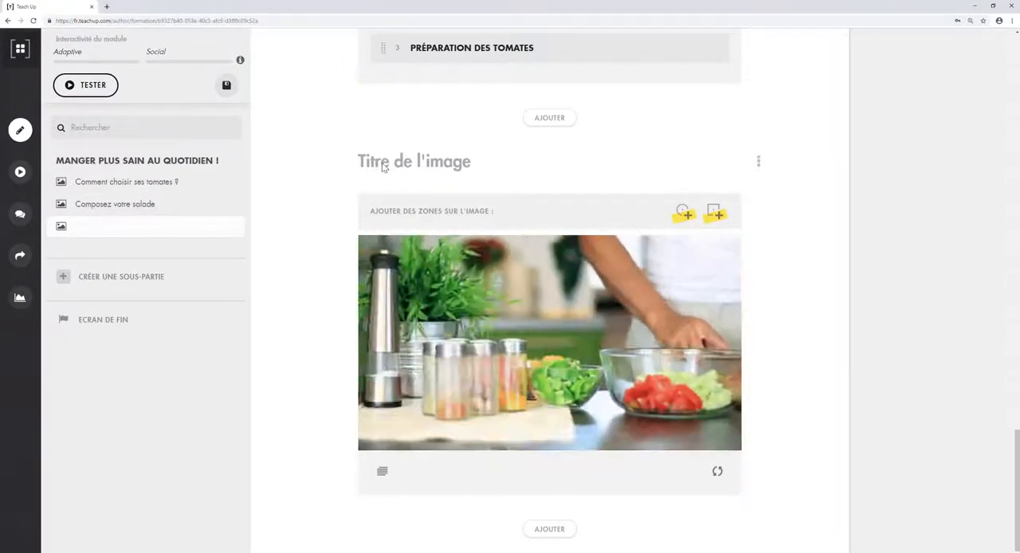
- Title the GIF input "À vous de jouer !" and add the description starting with "Maintenant, c'est à vous de composer votre salade."
{"action": "left_click", "coordinate": [383, 167]}
{"action": "type", "text": "À vous de jouer !"}
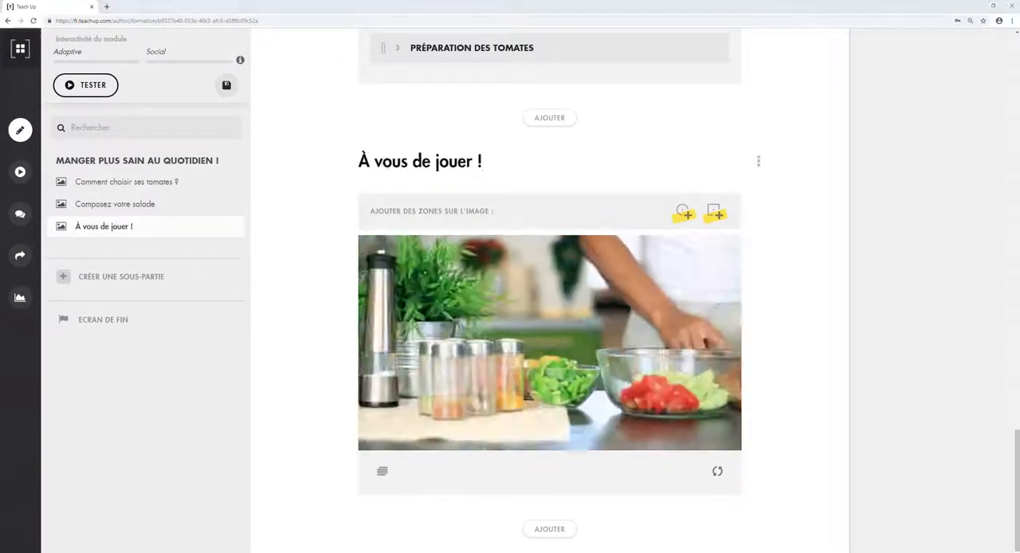
{"action": "left_click", "coordinate": [382, 475]}
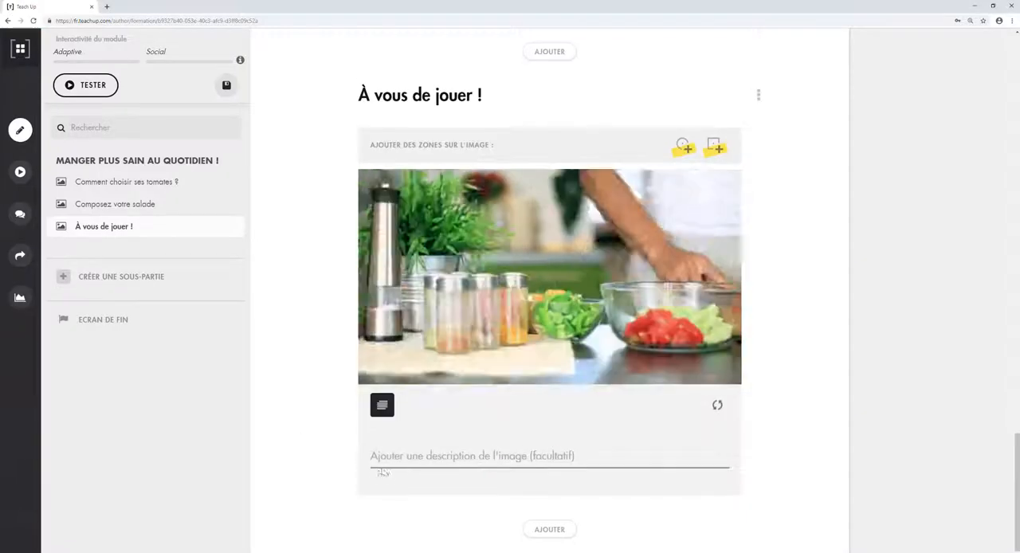
{"action": "left_click", "coordinate": [384, 460]}
{"action": "type", "text": "Maintenant, c'est à vous de composer votre salade. Libre à vous de suivre la recette, d'improviser ou de changer d'ingrédients !"}
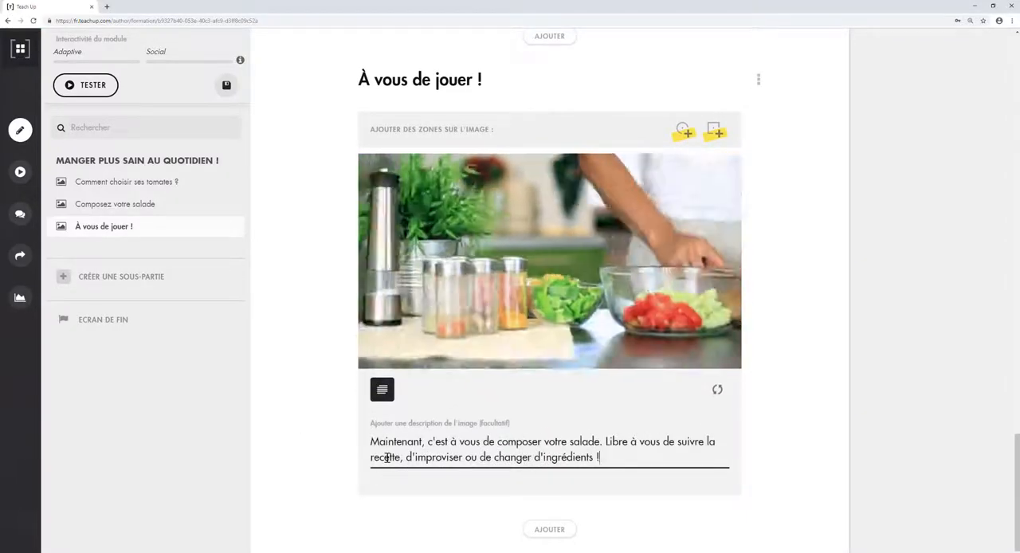
- Add a circular zone named "ASTUCE #1" to the GIF and move it near the spice jars and green salad bowl
{"action": "left_click", "coordinate": [683, 130]}
{"action": "left_click", "coordinate": [411, 236]}
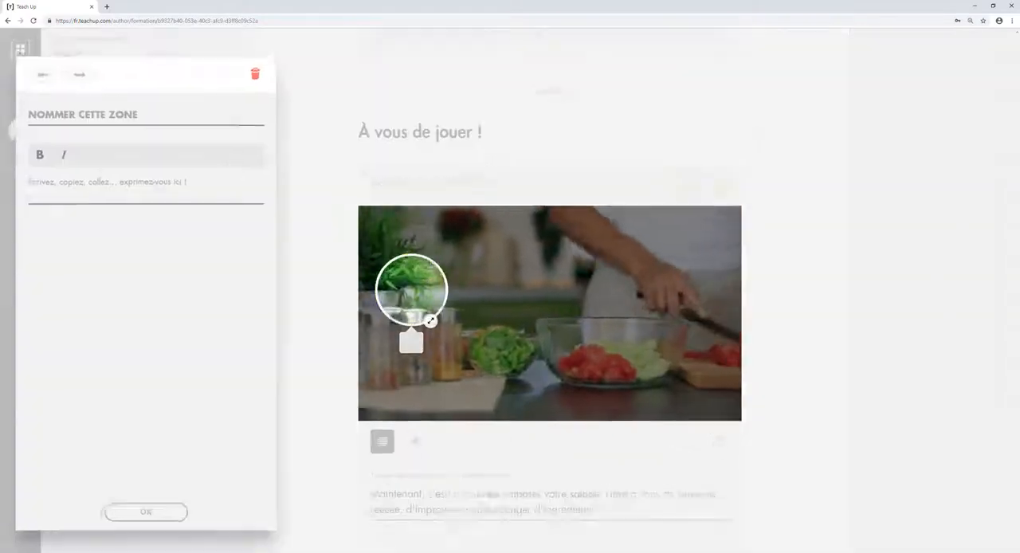
{"action": "left_click", "coordinate": [143, 115]}
{"action": "type", "text": "ASTUCE #1"}
{"action": "left_click", "coordinate": [141, 513]}
{"action": "left_click_drag", "start_coordinate": [415, 294], "coordinate": [466, 321]}
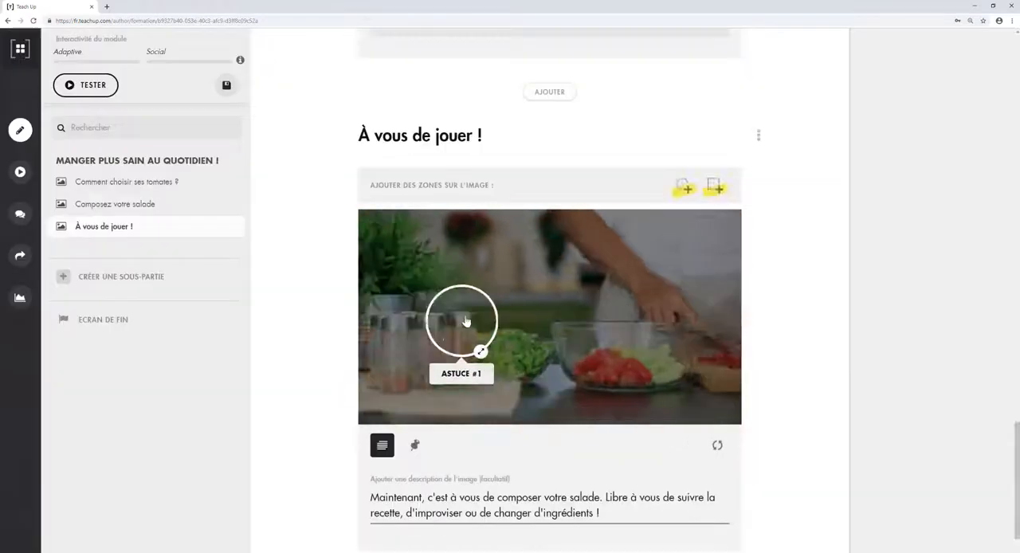
- Add a second circular zone named "ASTUCE #2" with its pasted text, placed above the large glass bowl
{"action": "left_click", "coordinate": [683, 186]}
{"action": "left_click", "coordinate": [599, 293]}
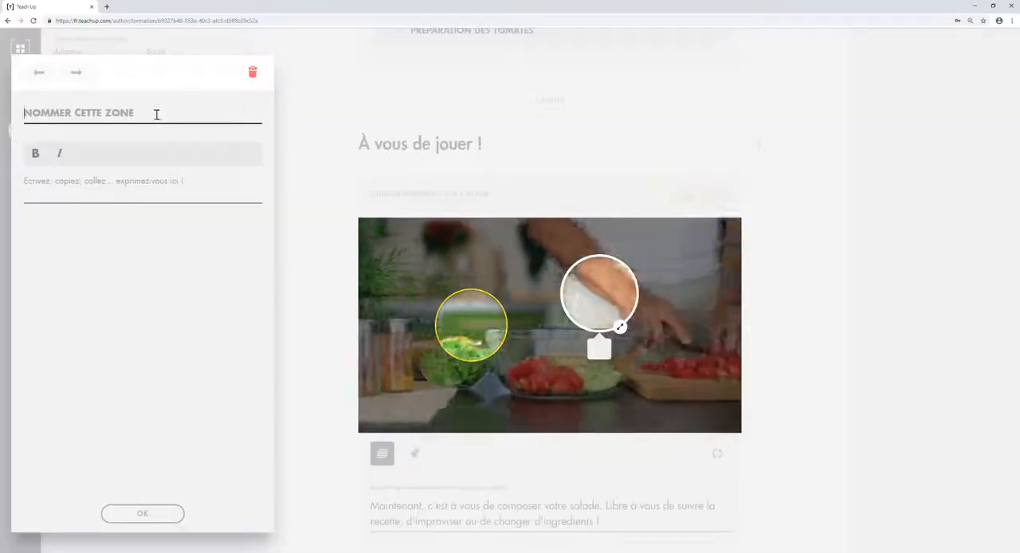
{"action": "left_click", "coordinate": [156, 114]}
{"action": "type", "text": "ASTUCE #2"}
{"action": "left_click", "coordinate": [89, 196]}
{"action": "type", "text": "Pour conserver la salade fraîche plus longtemps, effeuillez-la et essorez-la soigneusement avant de la placer au frigo !"}
{"action": "left_click", "coordinate": [143, 514]}
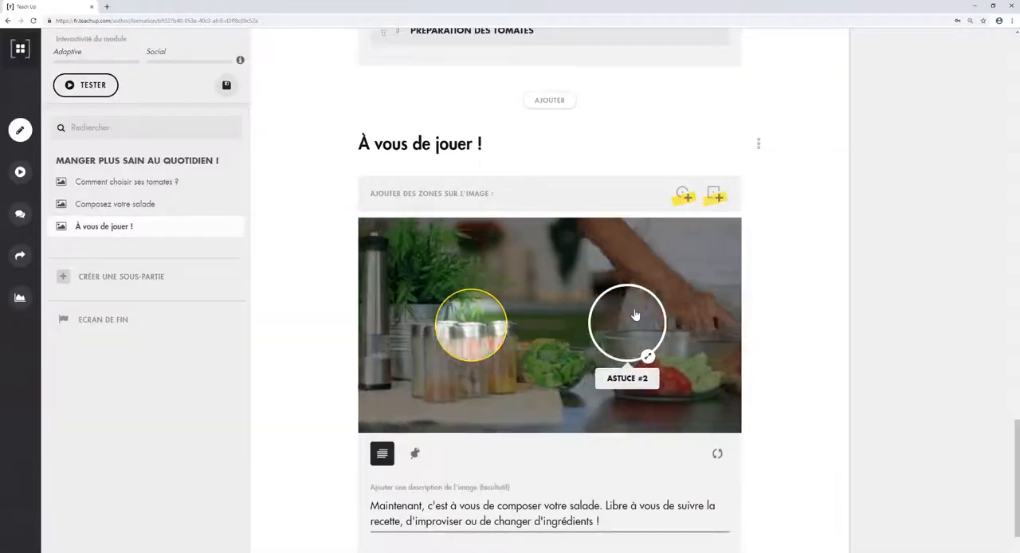
- Test the "À vous de jouer !" input in preview and open its first zone
{"action": "scroll", "coordinate": [717, 334], "scroll_direction": "down", "scroll_amount": 1}
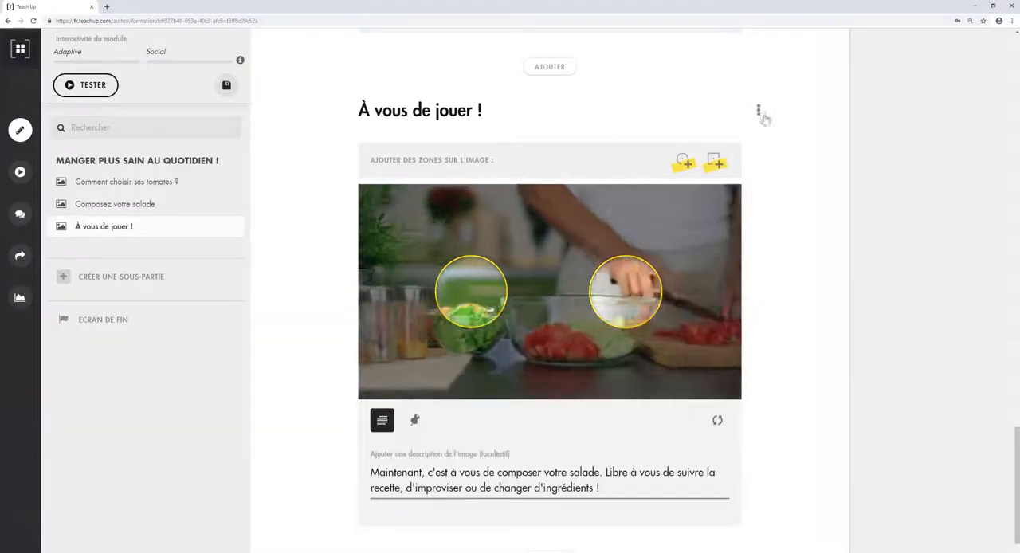
{"action": "left_click", "coordinate": [758, 113]}
{"action": "left_click", "coordinate": [683, 145]}
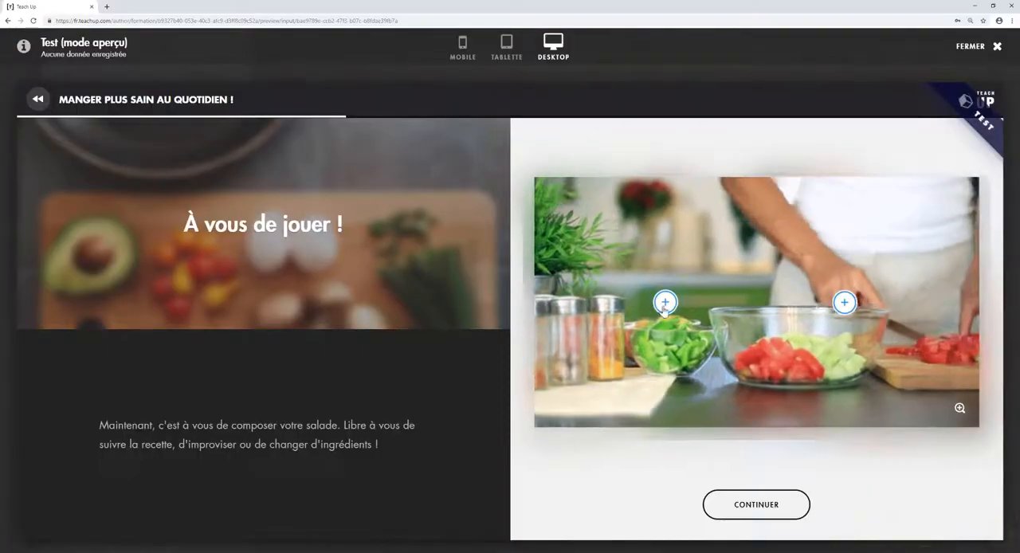
{"action": "left_click", "coordinate": [664, 299]}
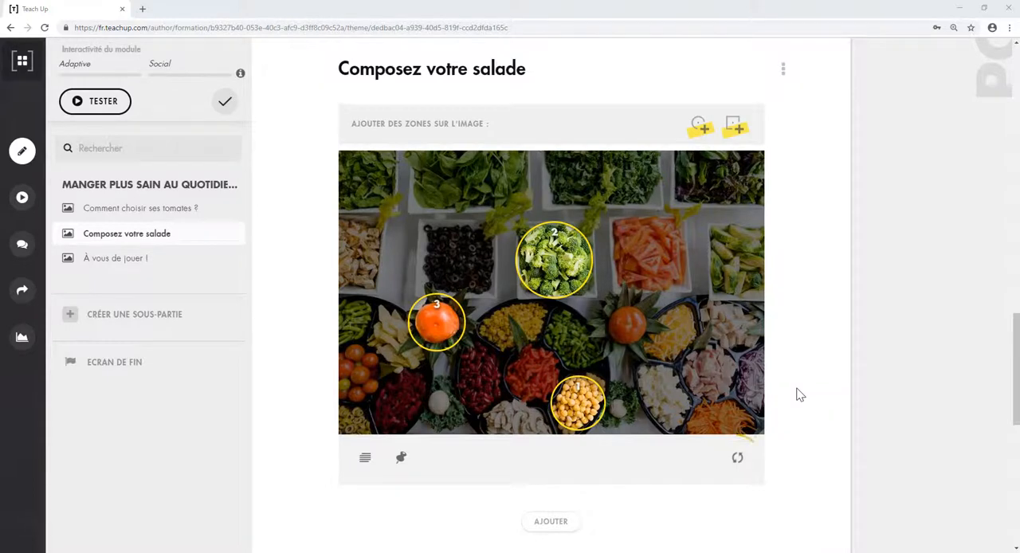
- Replace the "Composez votre salade" image with the file "Image salade 2"
{"action": "left_click", "coordinate": [740, 460]}
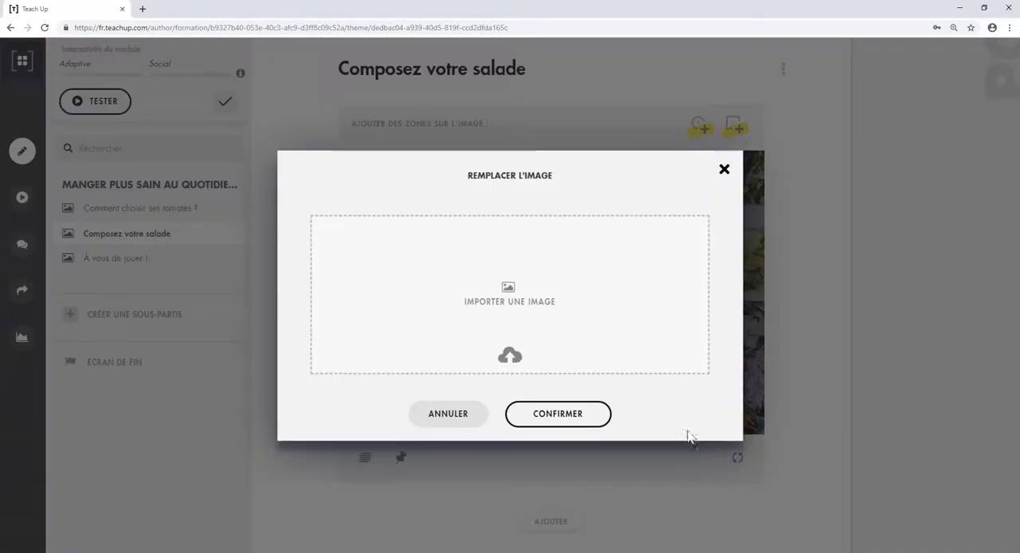
{"action": "left_click", "coordinate": [515, 330]}
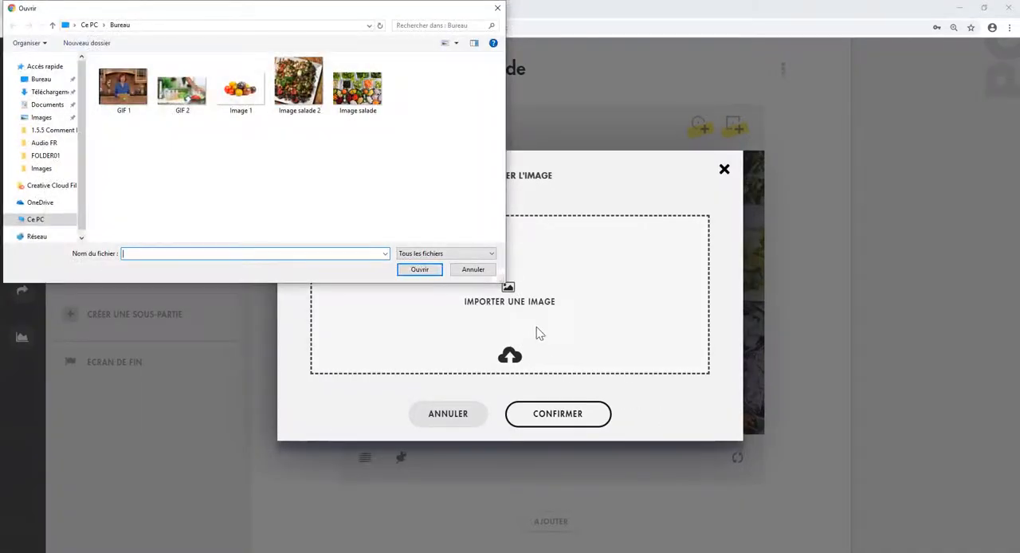
{"action": "double_click", "coordinate": [299, 84]}
{"action": "left_click", "coordinate": [543, 526]}
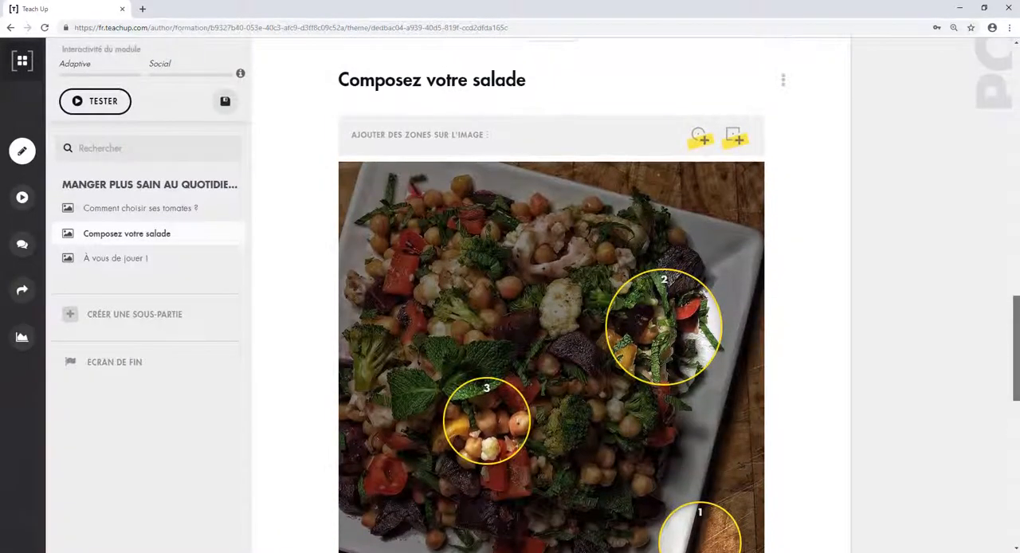
- Reposition the replaced image's zones: 1 over chickpeas, 2 over broccoli and 3 over a tomato piece, and shrink the broccoli zone
{"action": "scroll", "coordinate": [513, 422], "scroll_direction": "down", "scroll_amount": 2}
{"action": "left_click", "coordinate": [364, 458]}
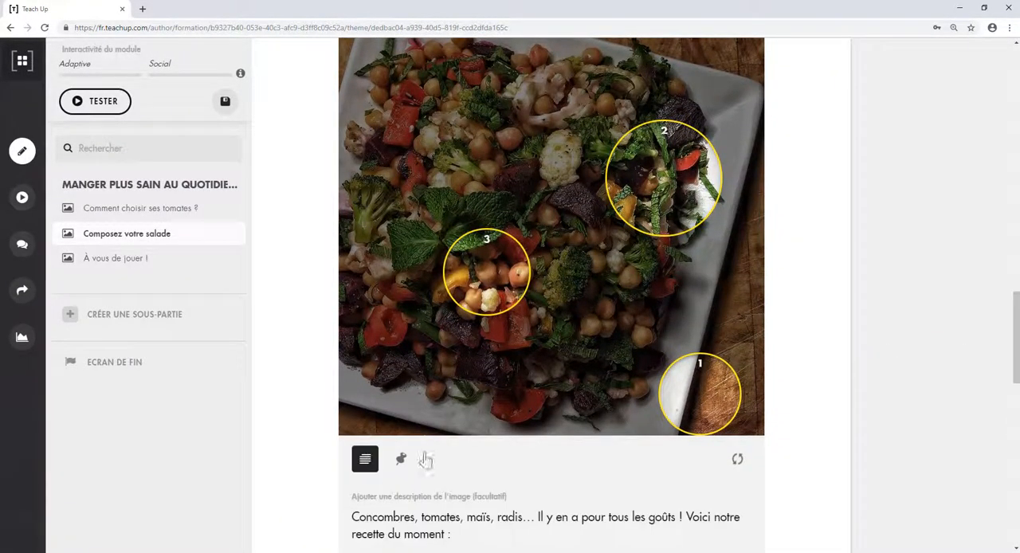
{"action": "left_click_drag", "start_coordinate": [1016, 364], "coordinate": [1016, 344]}
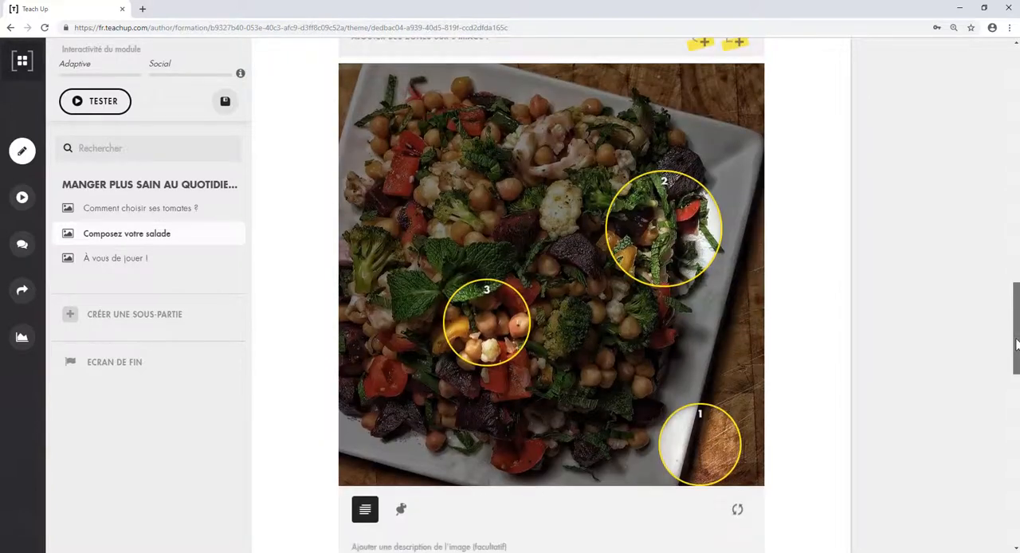
{"action": "left_click_drag", "start_coordinate": [682, 434], "coordinate": [599, 366]}
{"action": "left_click_drag", "start_coordinate": [471, 337], "coordinate": [380, 388]}
{"action": "left_click_drag", "start_coordinate": [648, 242], "coordinate": [450, 228]}
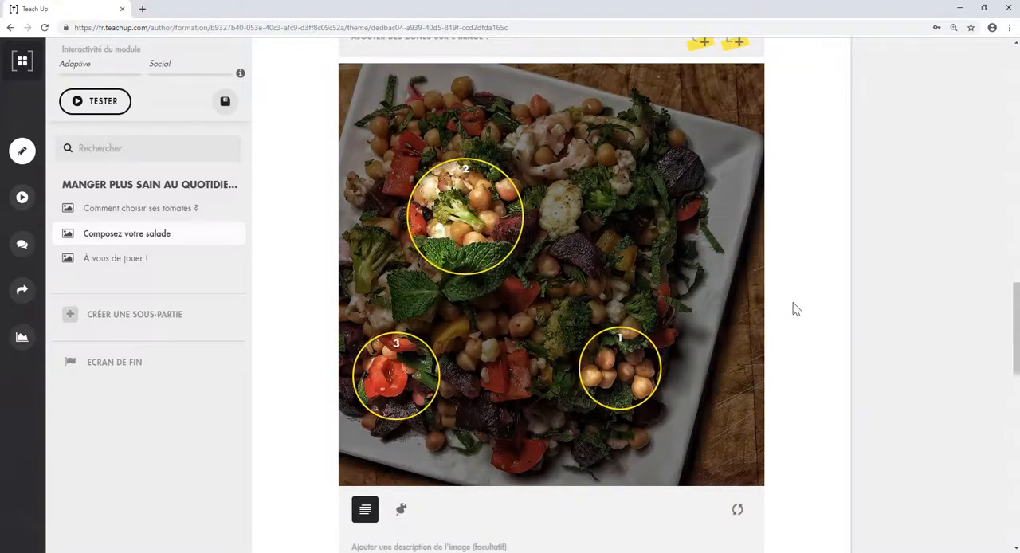
{"action": "left_click_drag", "start_coordinate": [496, 265], "coordinate": [484, 238]}
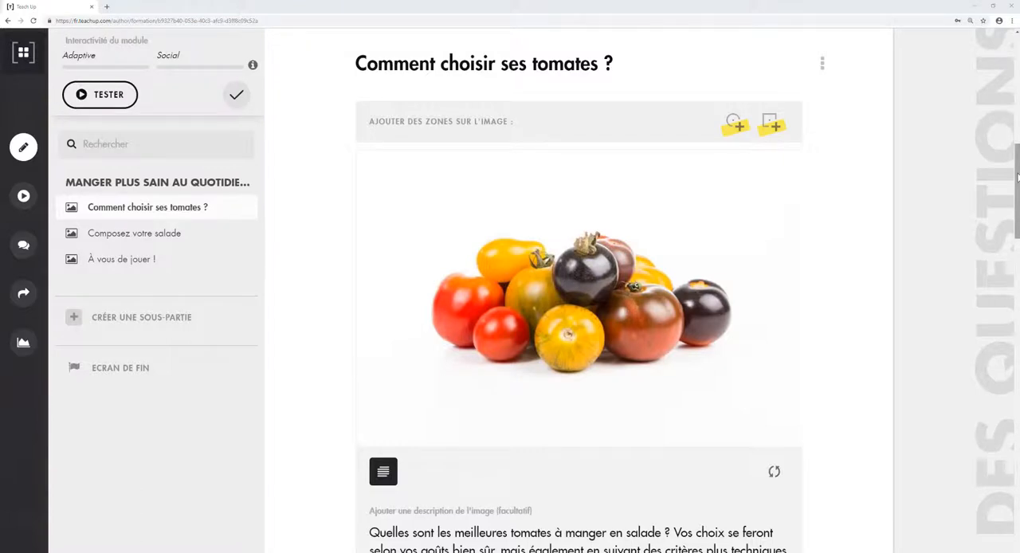
{"action": "left_click_drag", "start_coordinate": [1017, 177], "coordinate": [1014, 481]}
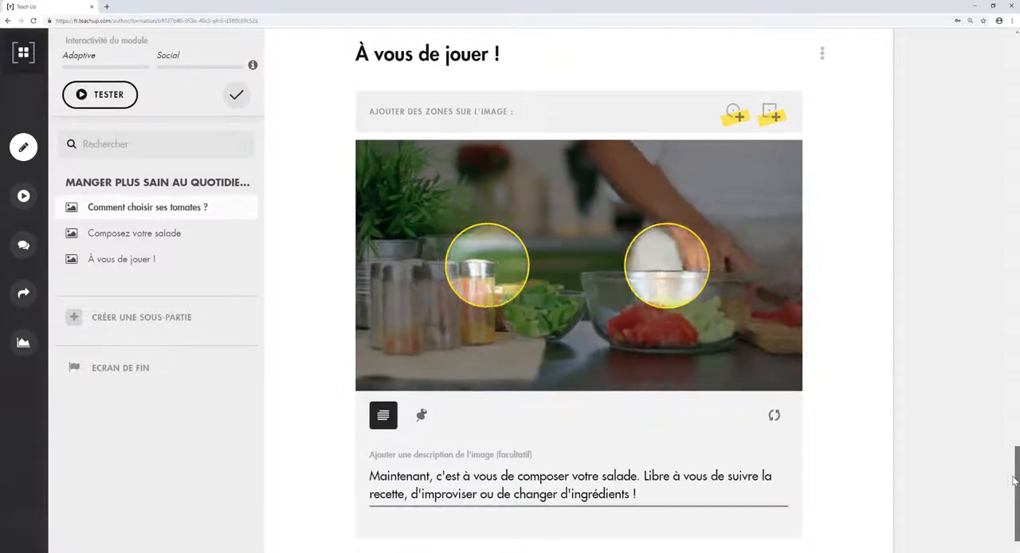